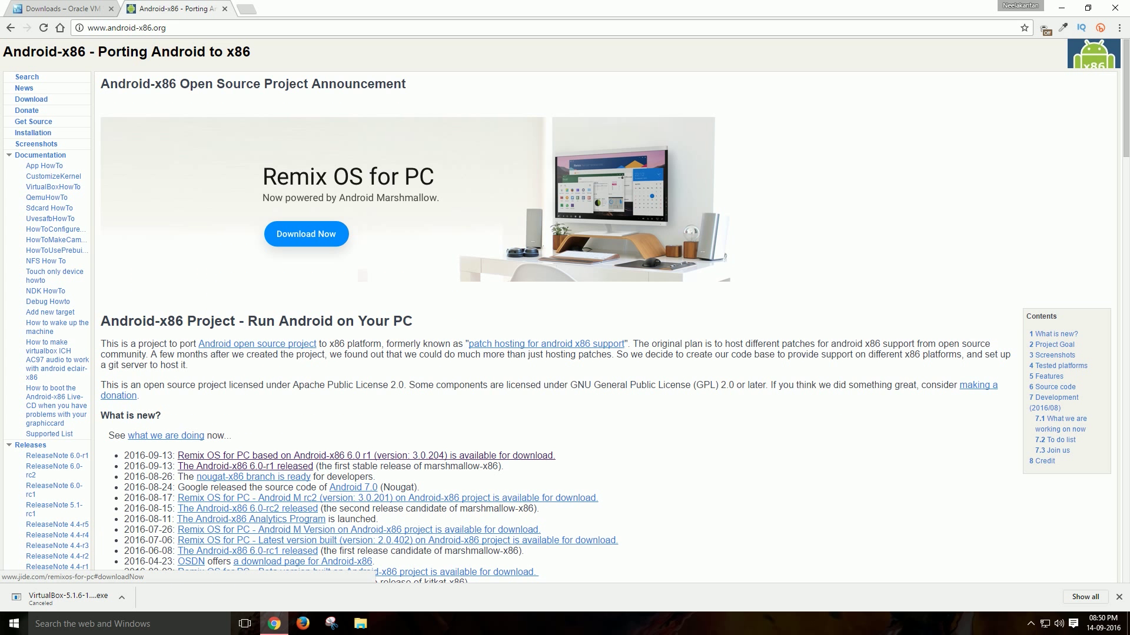
# - Download the Android-x86 6.0-r1 live and installation ISO (64-bit) from the project's download page
pyautogui.moveTo(123, 466); pyautogui.dragTo(504, 466)
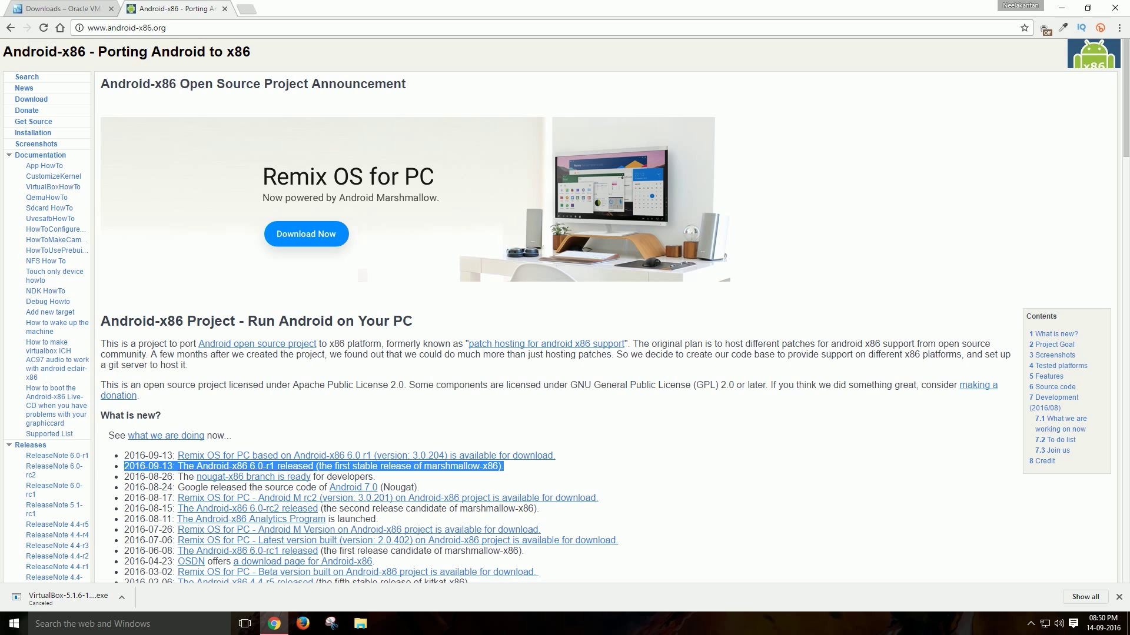
pyautogui.click(518, 471)
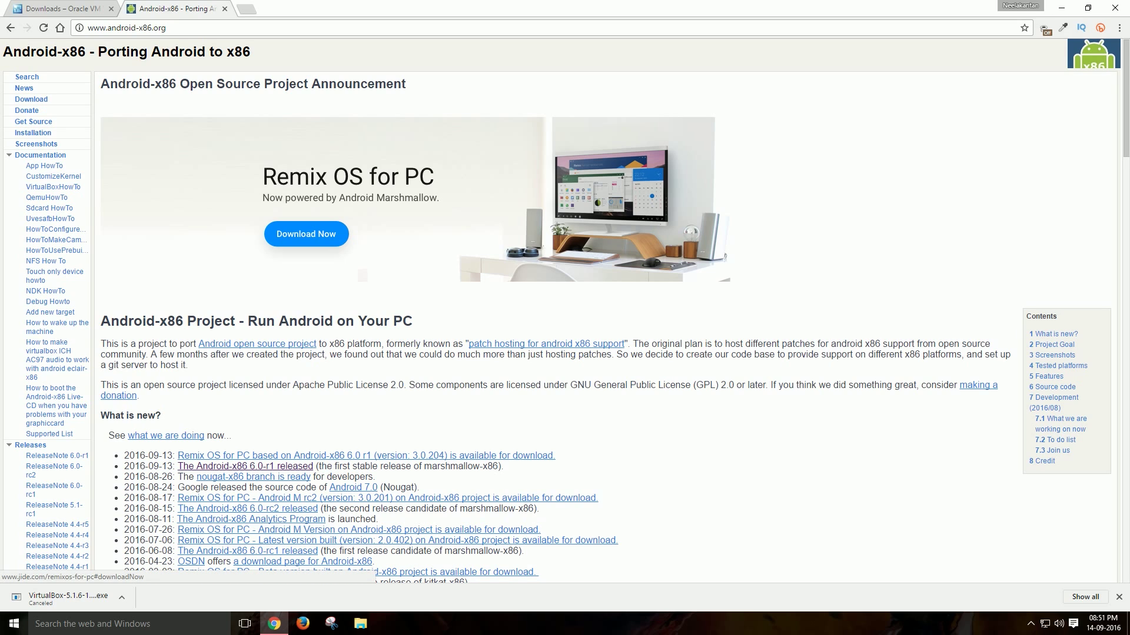
pyautogui.click(31, 99)
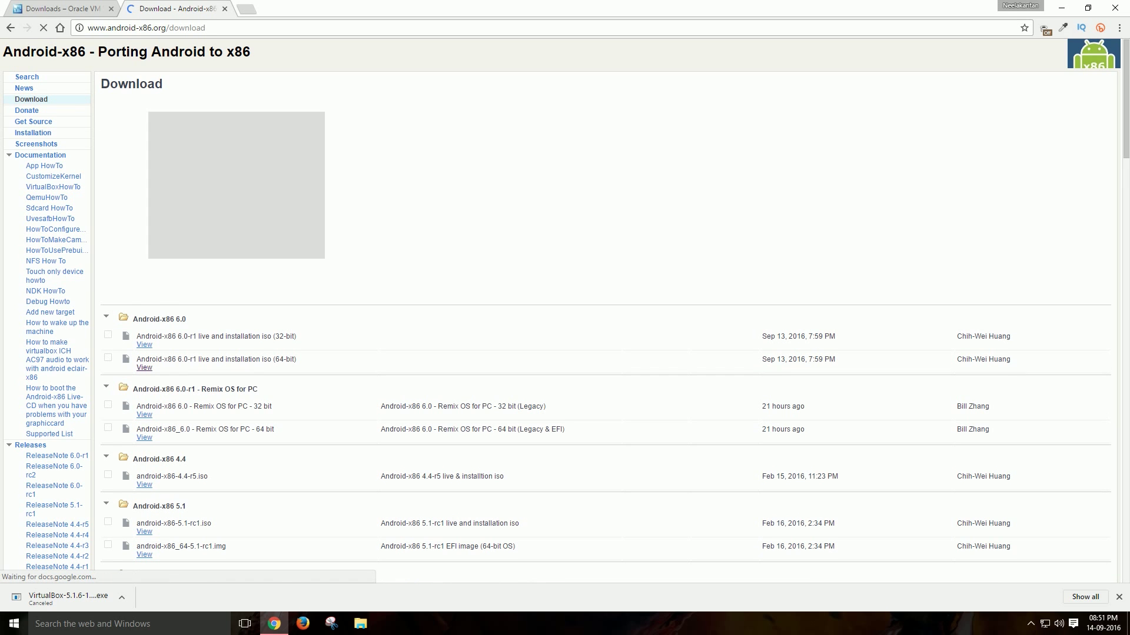
pyautogui.scroll(-10, 606, 306)
pyautogui.scroll(-5, 605, 306)
pyautogui.scroll(15, 606, 306)
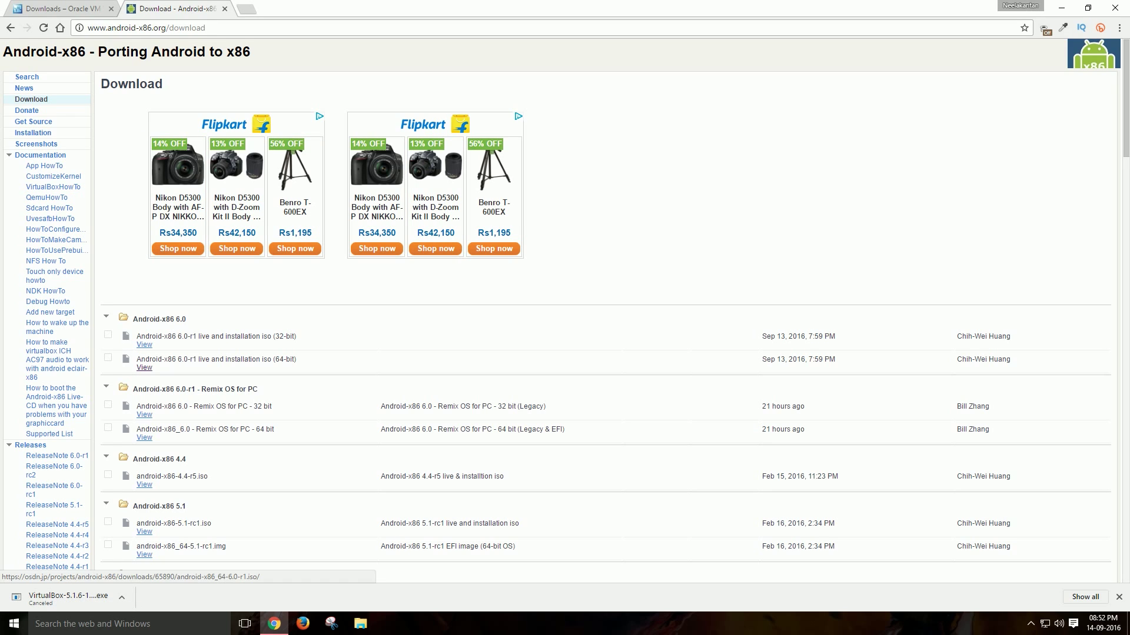
pyautogui.click(144, 368)
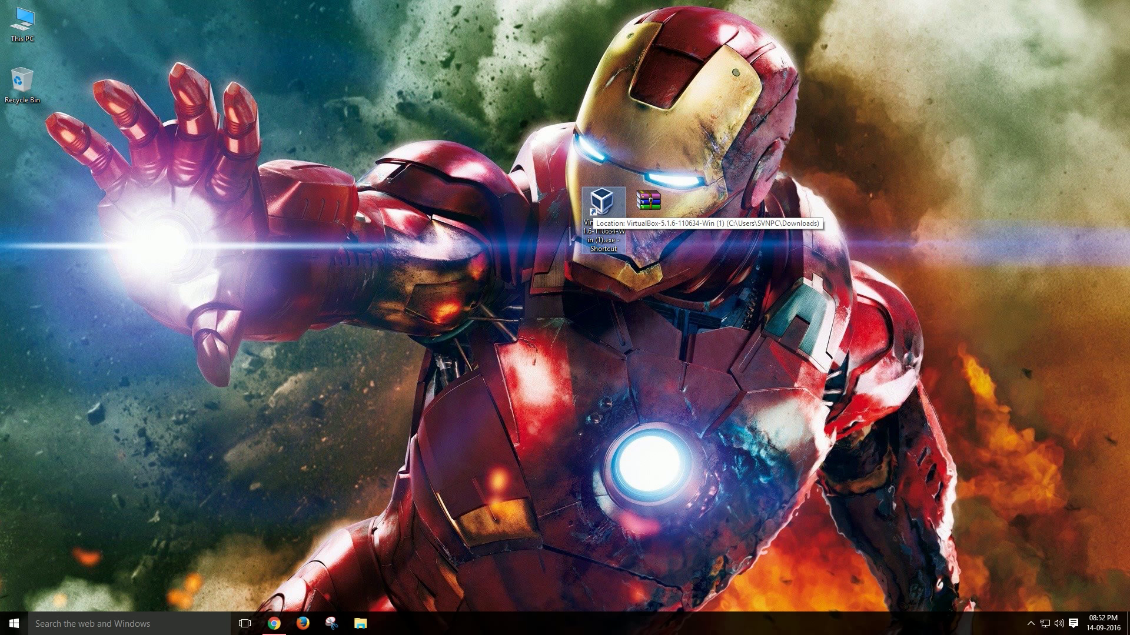
# - Run the VirtualBox 5.1.6 installer from the desktop, install it with the default options, and start VirtualBox when setup finishes
pyautogui.doubleClick(605, 197)
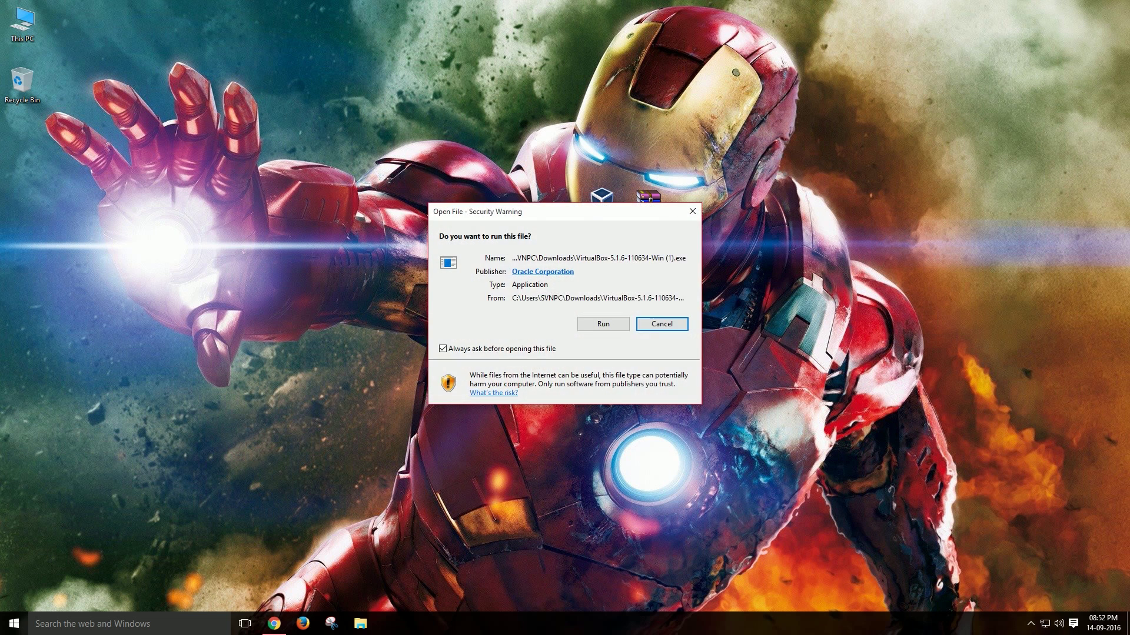
pyautogui.click(605, 322)
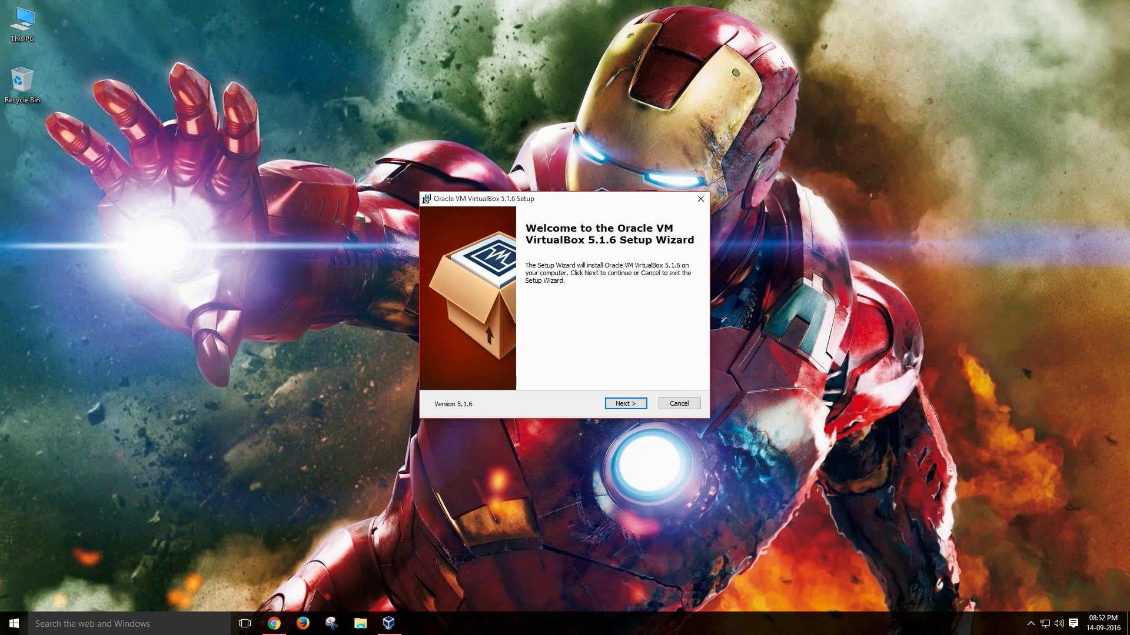
pyautogui.press('Return')
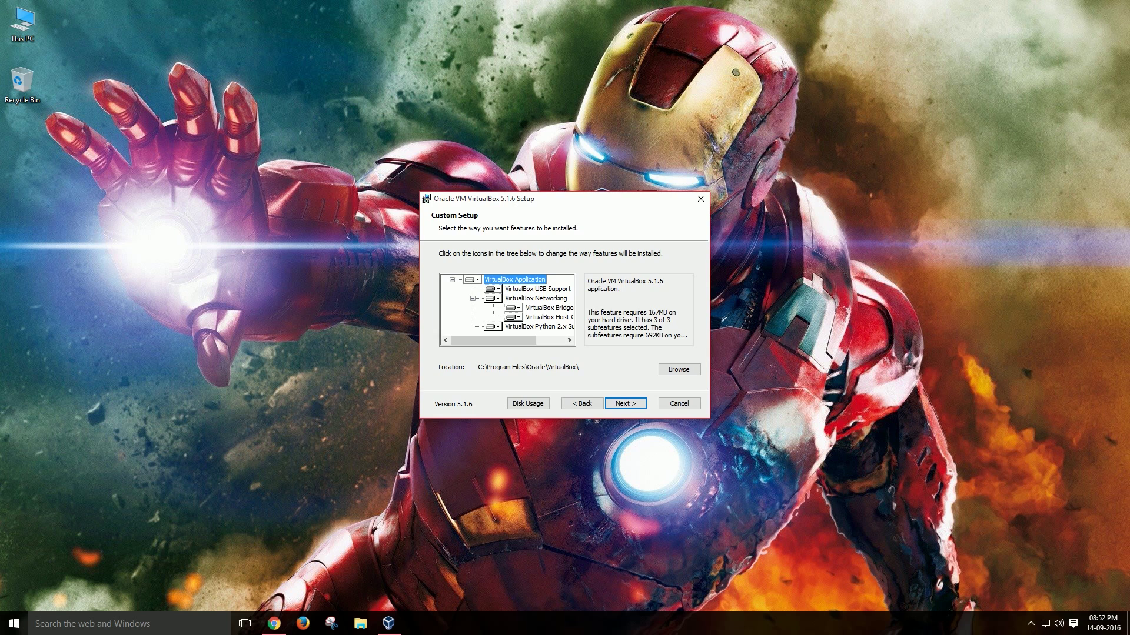
pyautogui.press('Return')
pyautogui.press('Return')
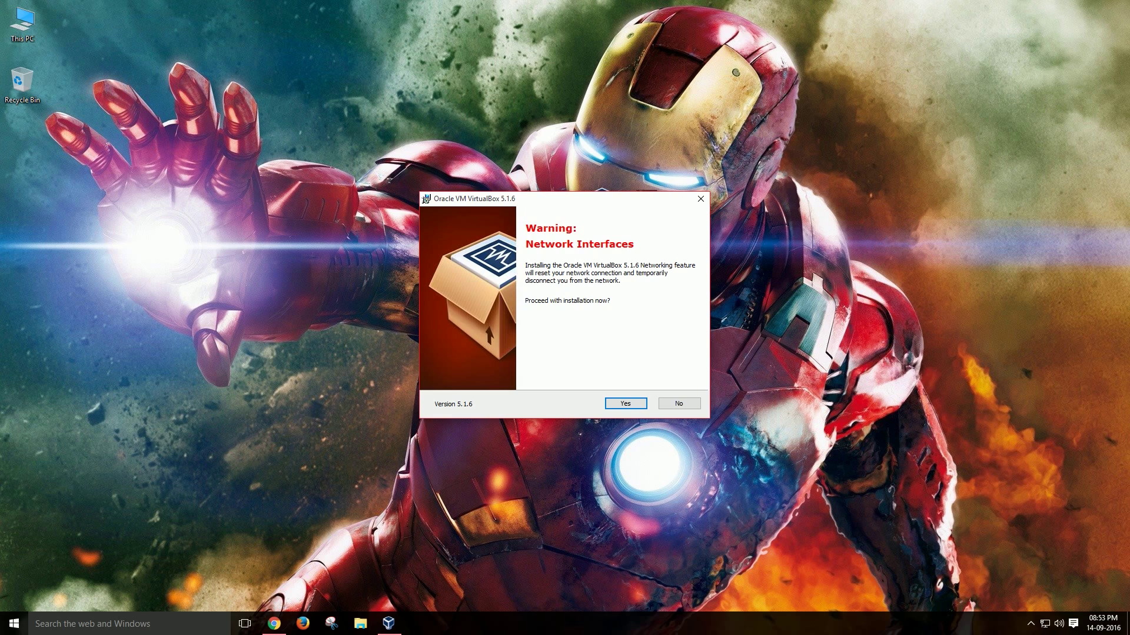
pyautogui.press('Return')
pyautogui.press('Return')
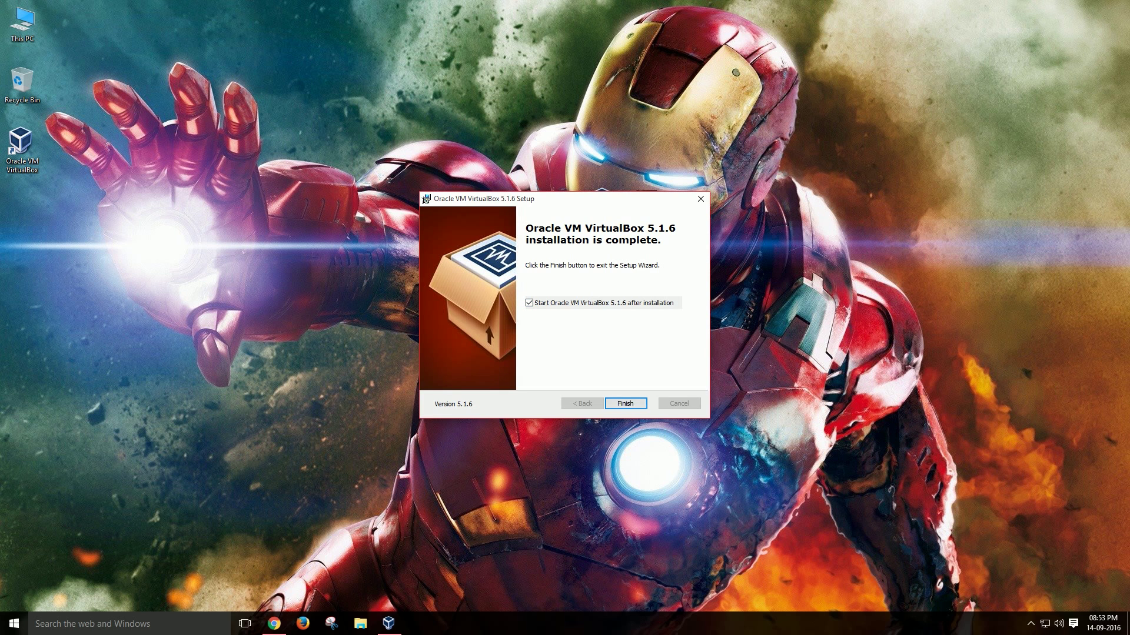
pyautogui.click(625, 404)
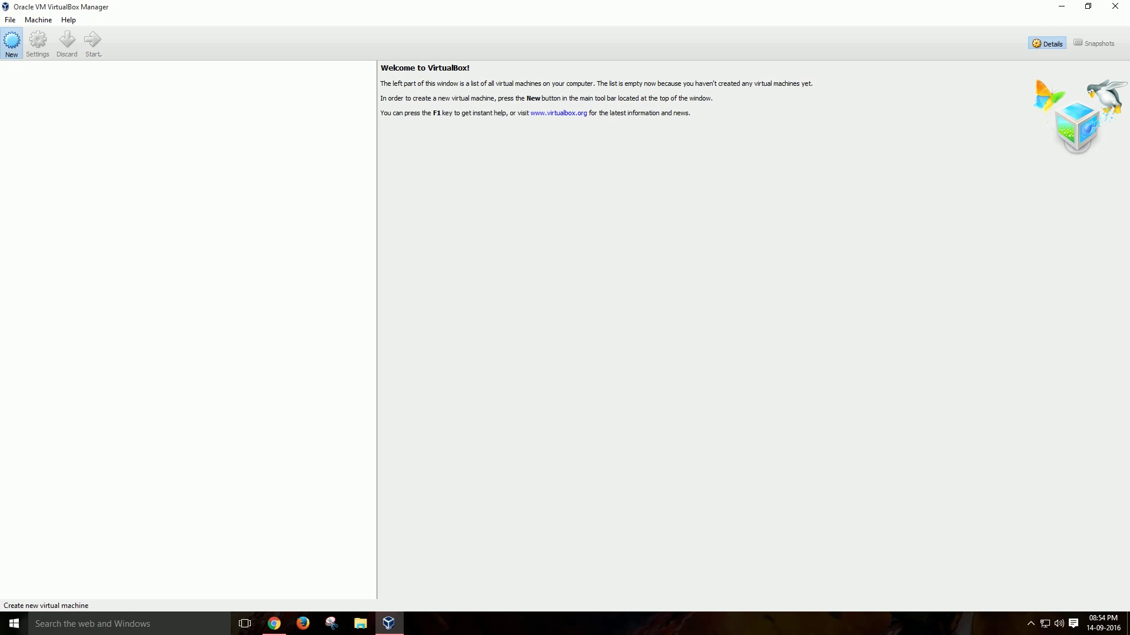
# - Start a new virtual machine and name it NoHeadphonesIphone7
pyautogui.click(12, 42)
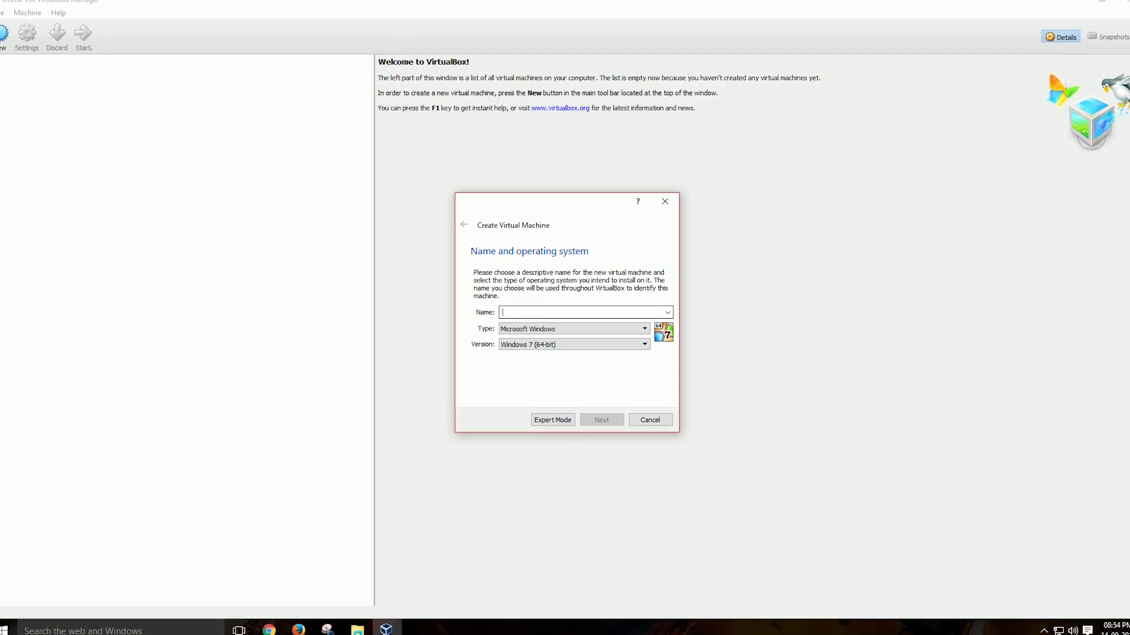
pyautogui.write('NoHead')
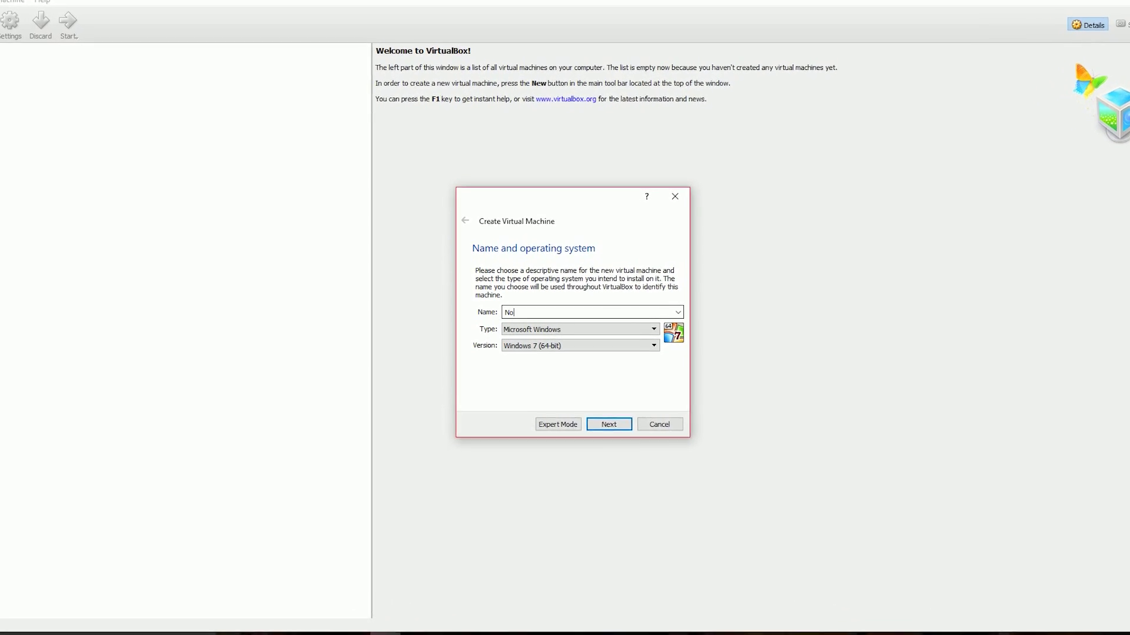
pyautogui.write('phones')
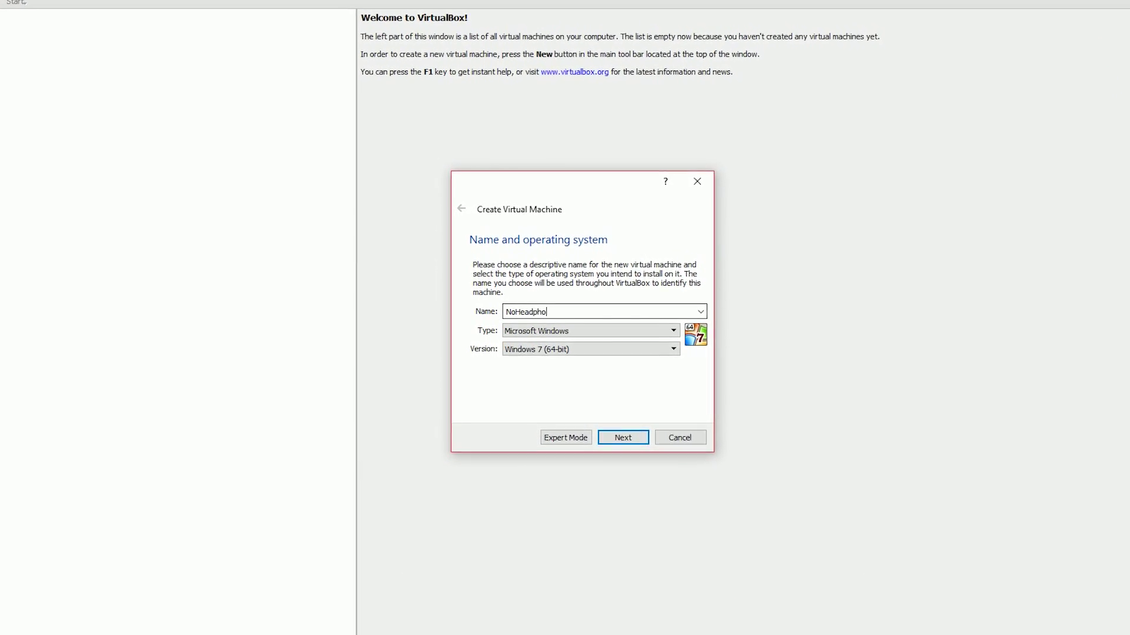
pyautogui.write('Iphone7')
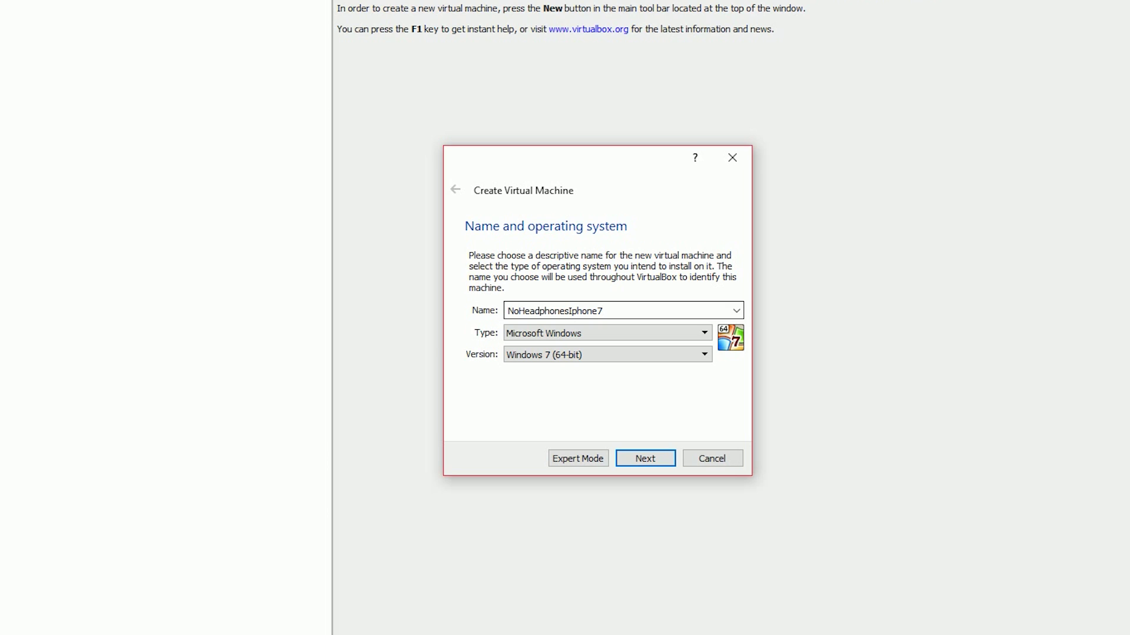
# - Set the new machine's type to Linux and its version to Other Linux (64-bit), and continue to the memory size
pyautogui.click(607, 333)
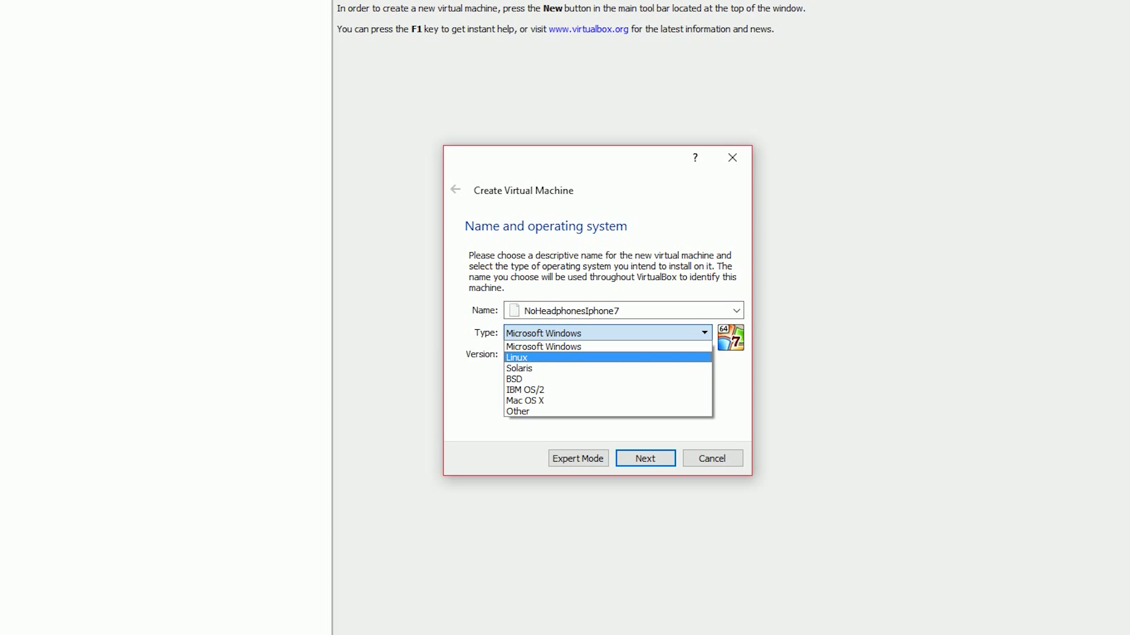
pyautogui.click(607, 357)
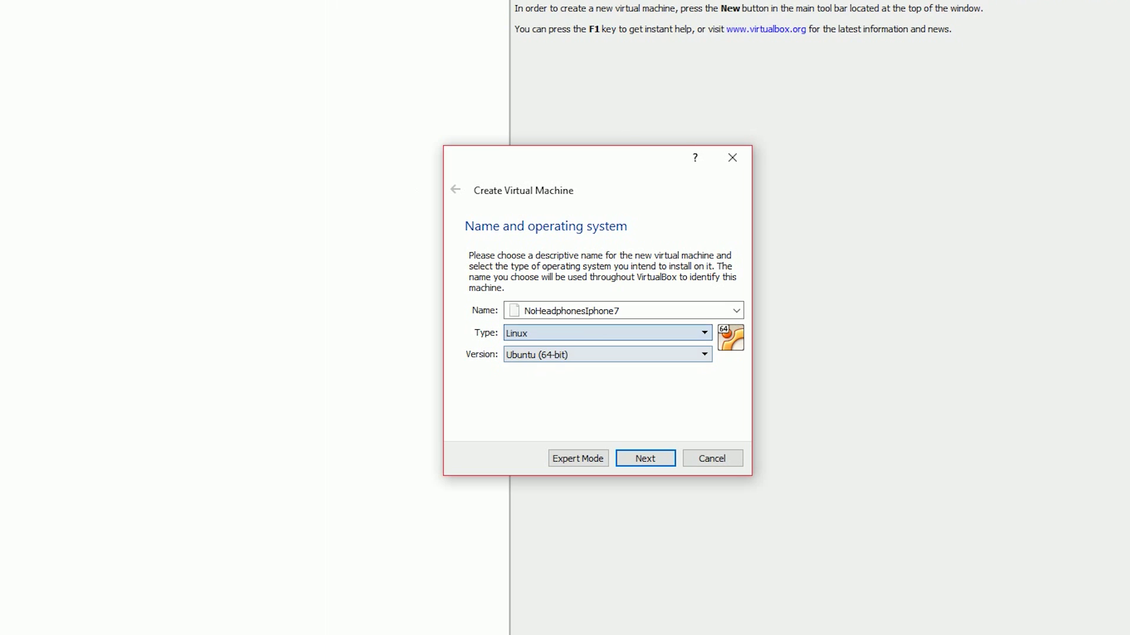
pyautogui.click(607, 355)
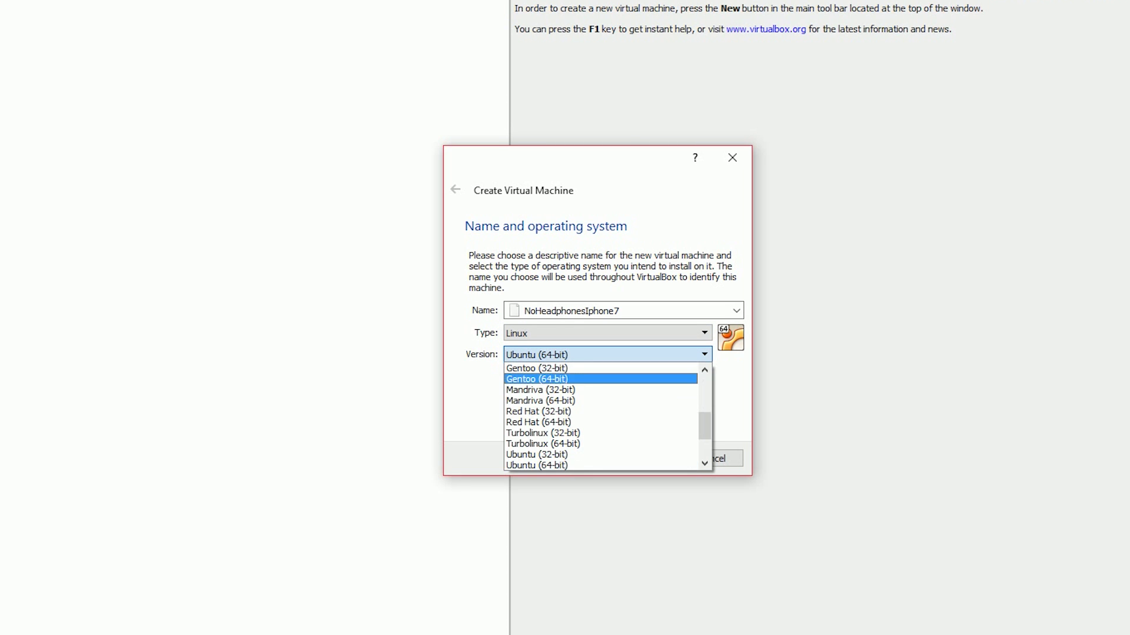
pyautogui.scroll(5, 607, 400)
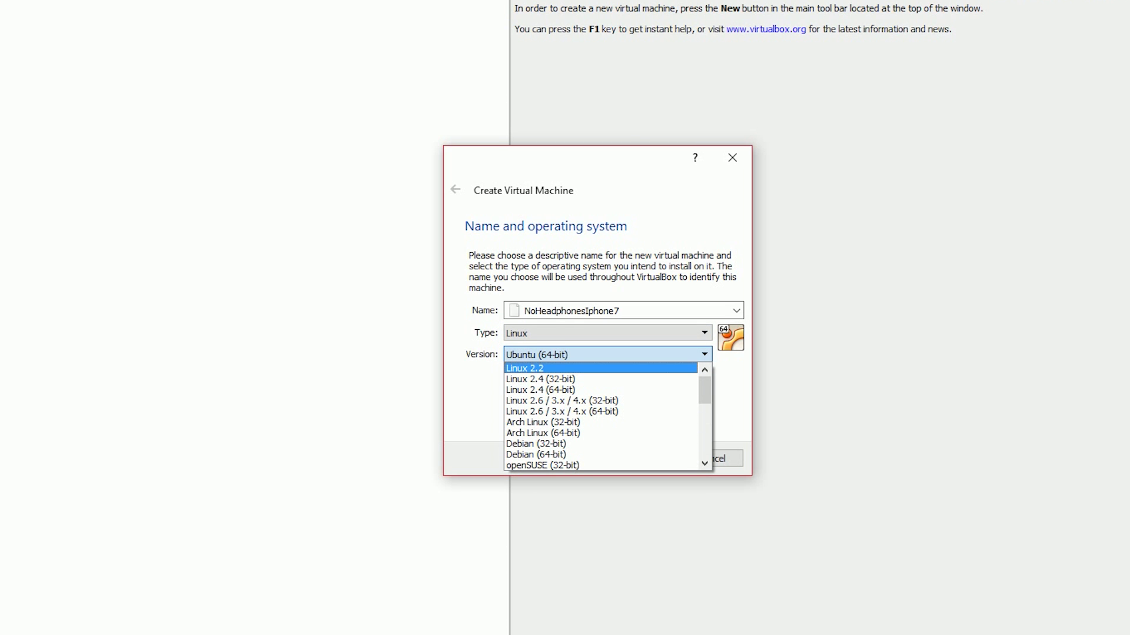
pyautogui.scroll(-3, 600, 417)
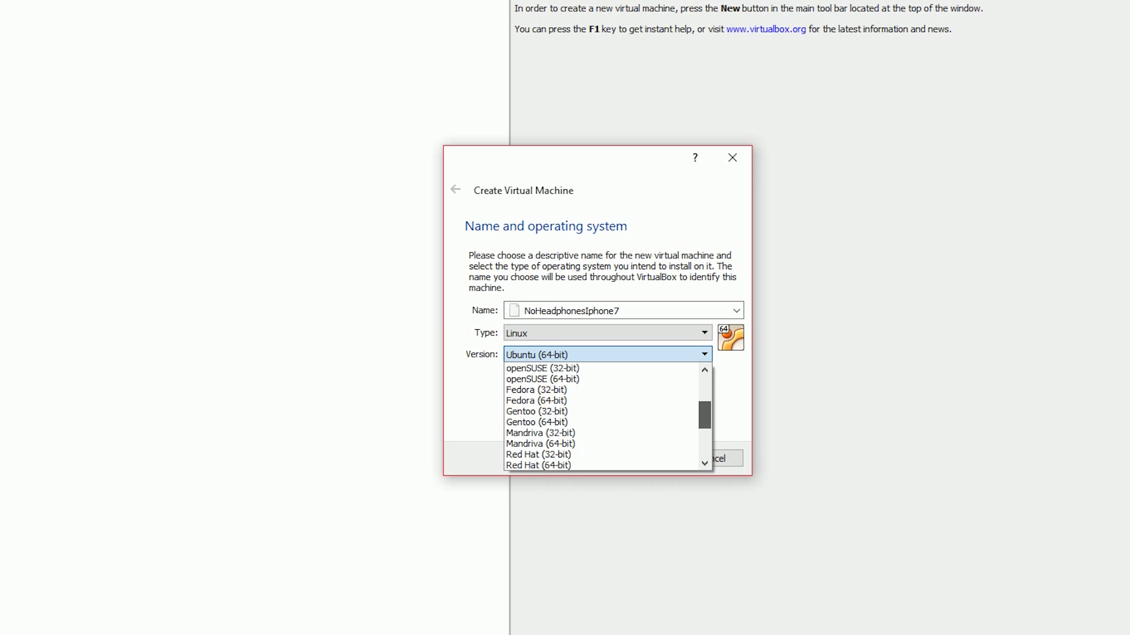
pyautogui.scroll(-3, 601, 418)
pyautogui.scroll(5, 600, 418)
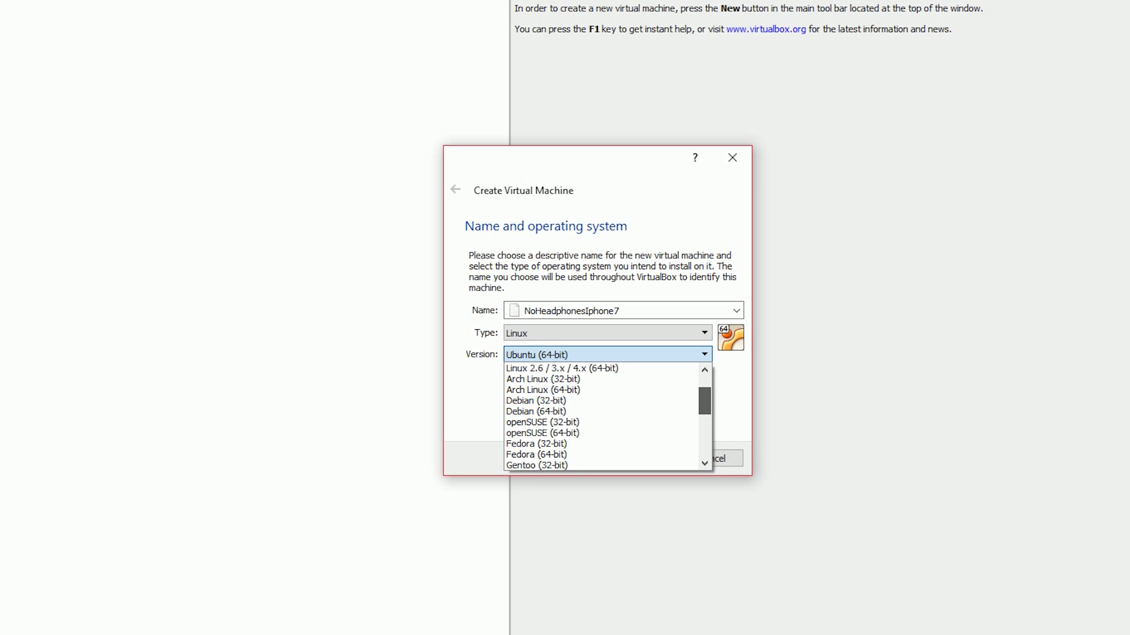
pyautogui.scroll(-5, 600, 418)
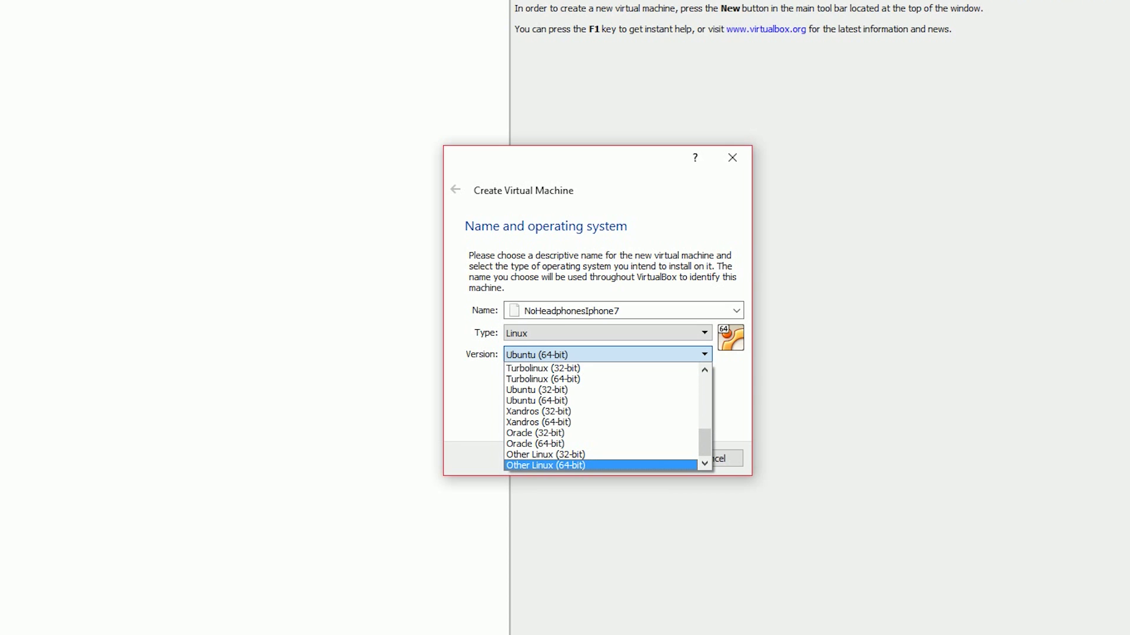
pyautogui.click(576, 465)
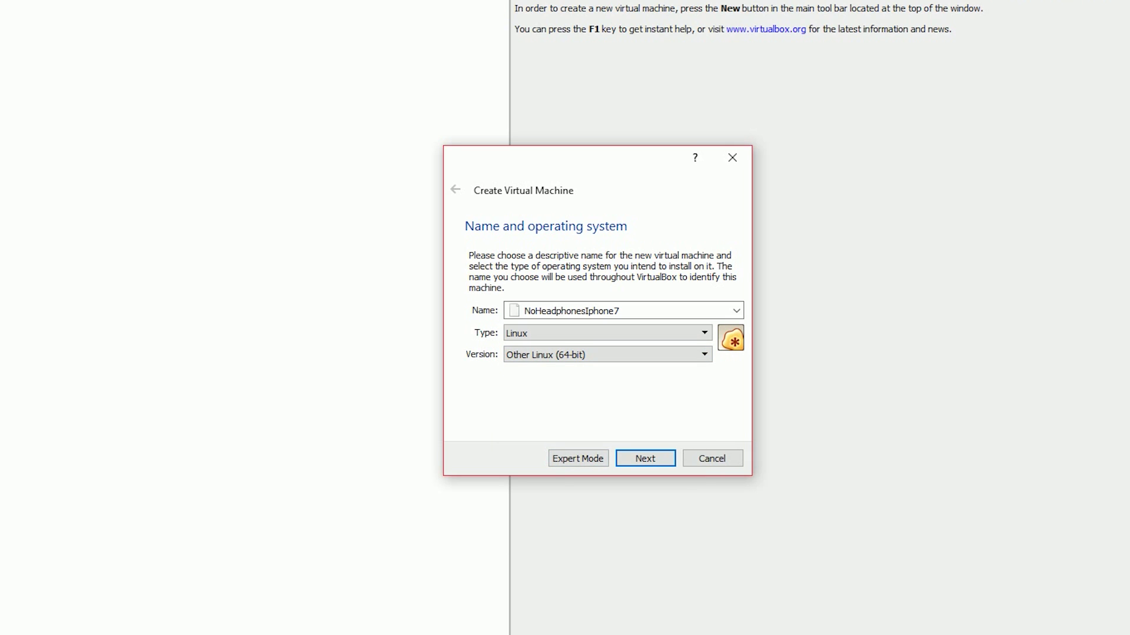
pyautogui.press('Return')
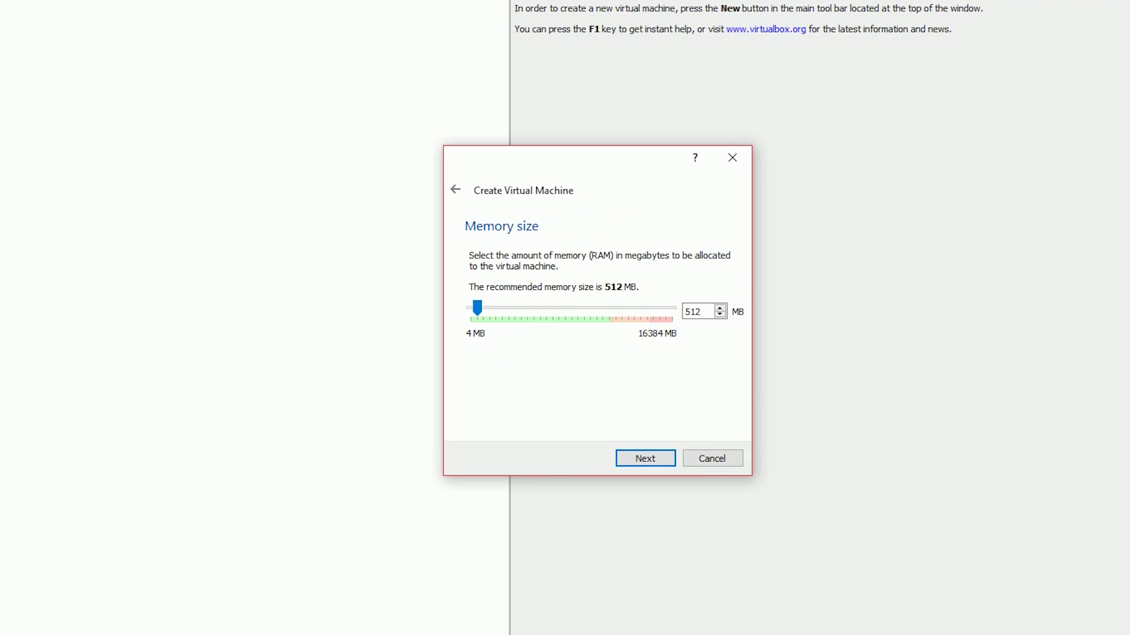
# - Allocate 4096 MB of memory to the machine and choose to create a virtual hard disk now
pyautogui.moveTo(477, 308); pyautogui.dragTo(521, 308)
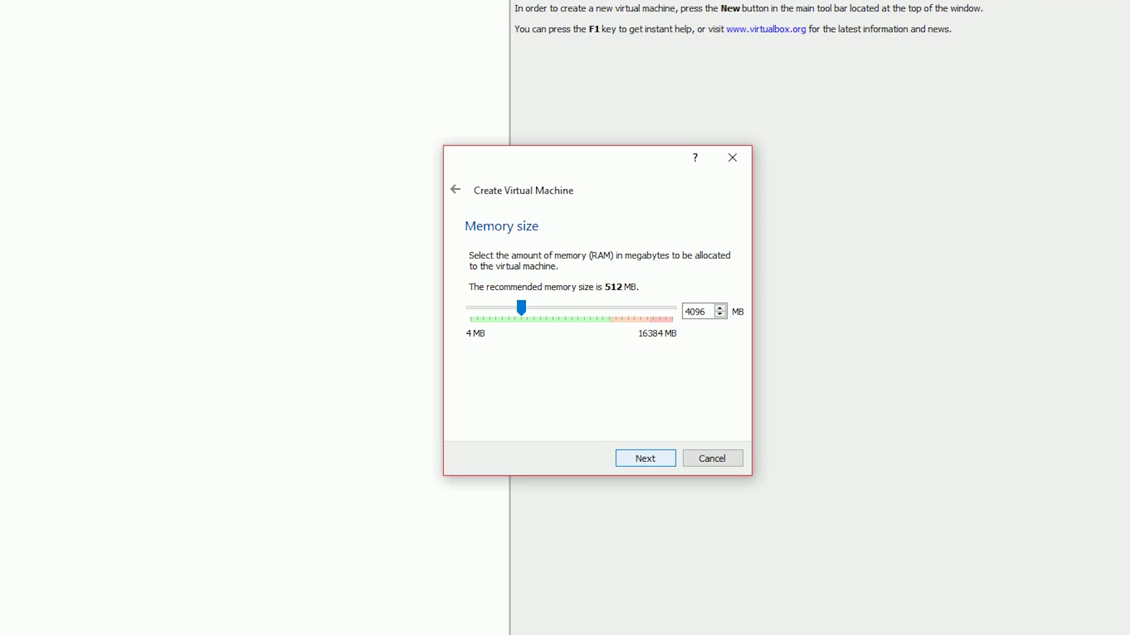
pyautogui.click(645, 458)
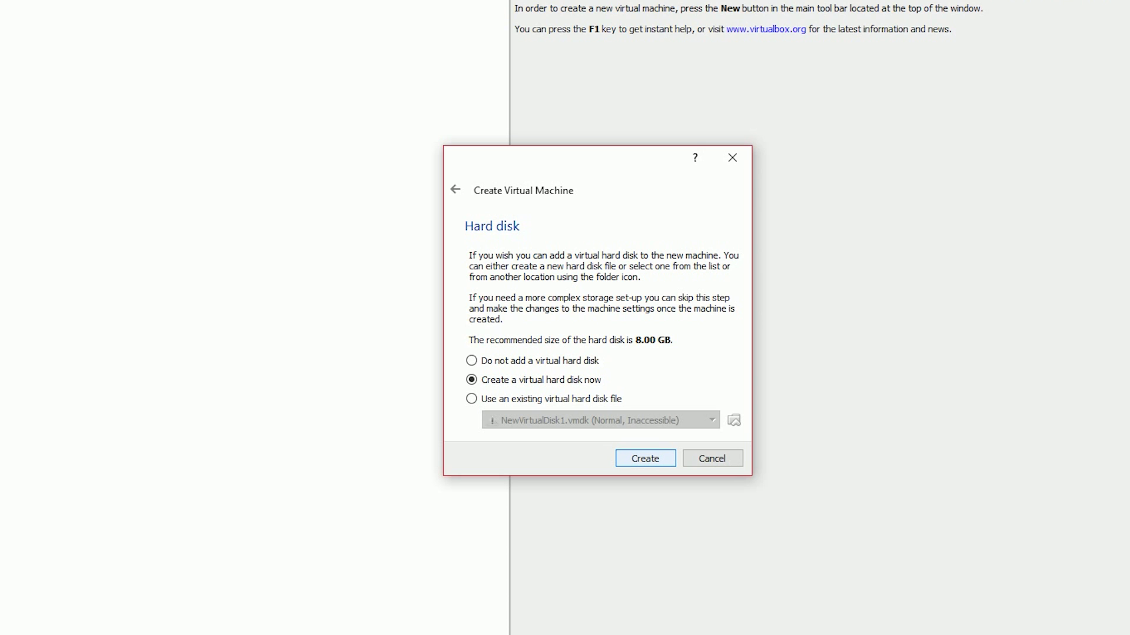
pyautogui.click(645, 458)
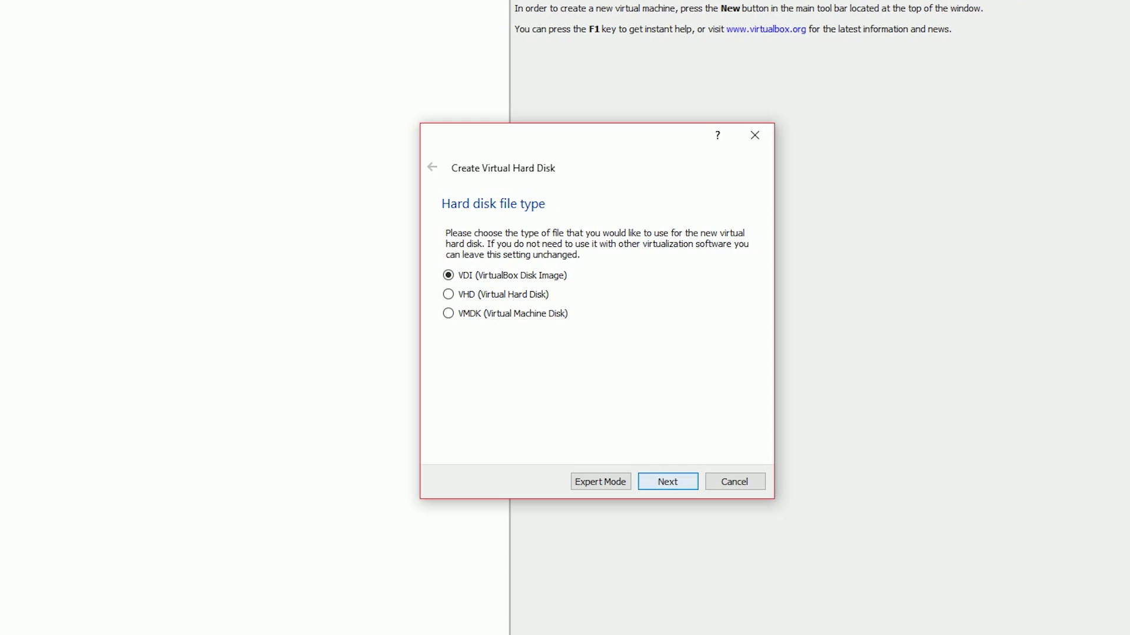
# - Create a dynamically allocated VDI hard disk for the machine with a size of 20 GB
pyautogui.press('Return')
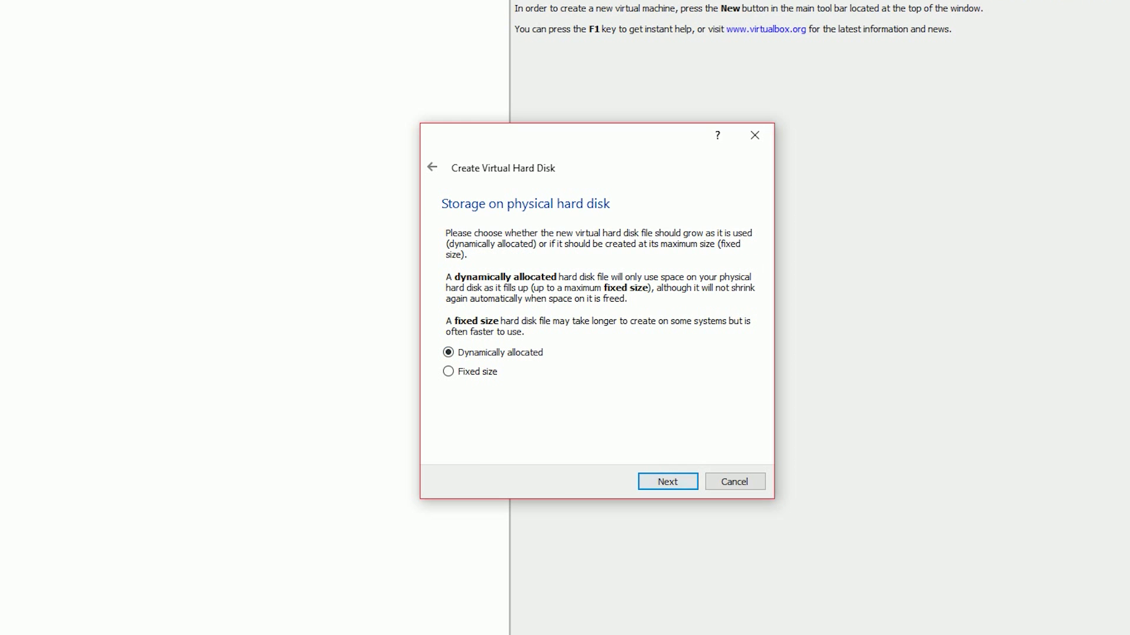
pyautogui.press('Return')
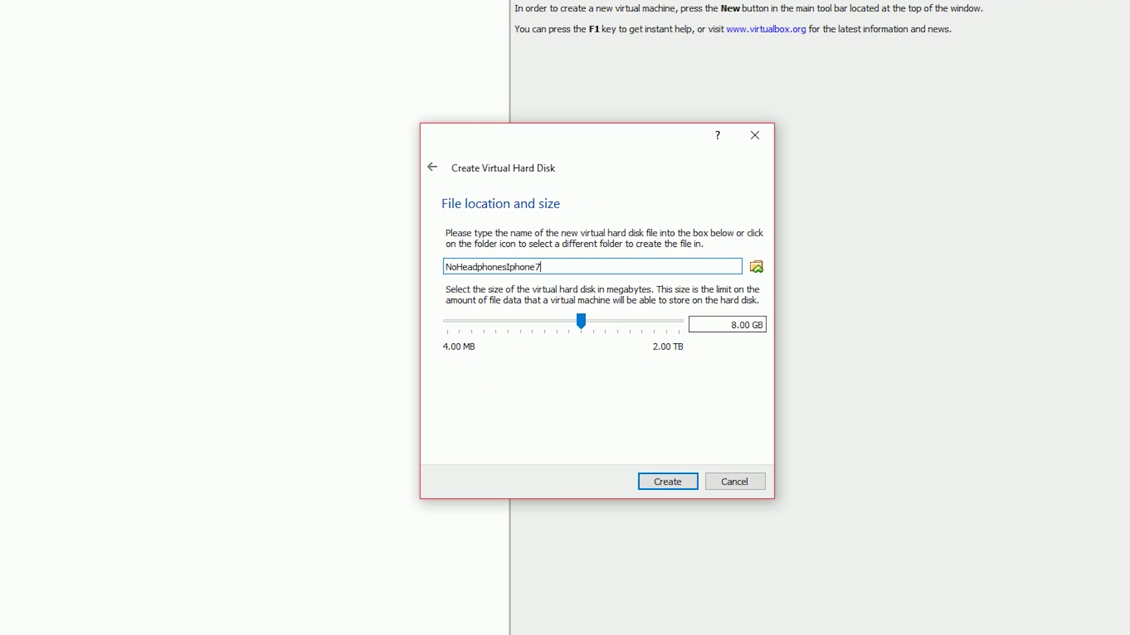
pyautogui.click(732, 325)
pyautogui.write('20')
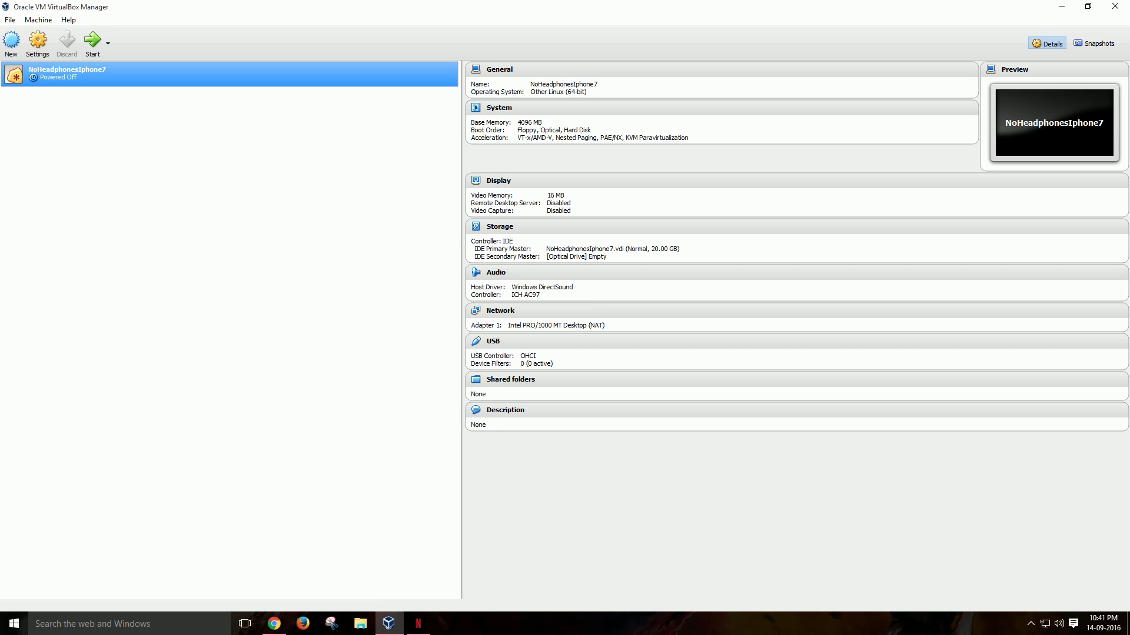
# - Uncover the desktop to look at the downloaded Android ISO file, and maximize the VirtualBox Manager window again
pyautogui.moveTo(565, 6); pyautogui.dragTo(550, 272)
pyautogui.click(648, 203)
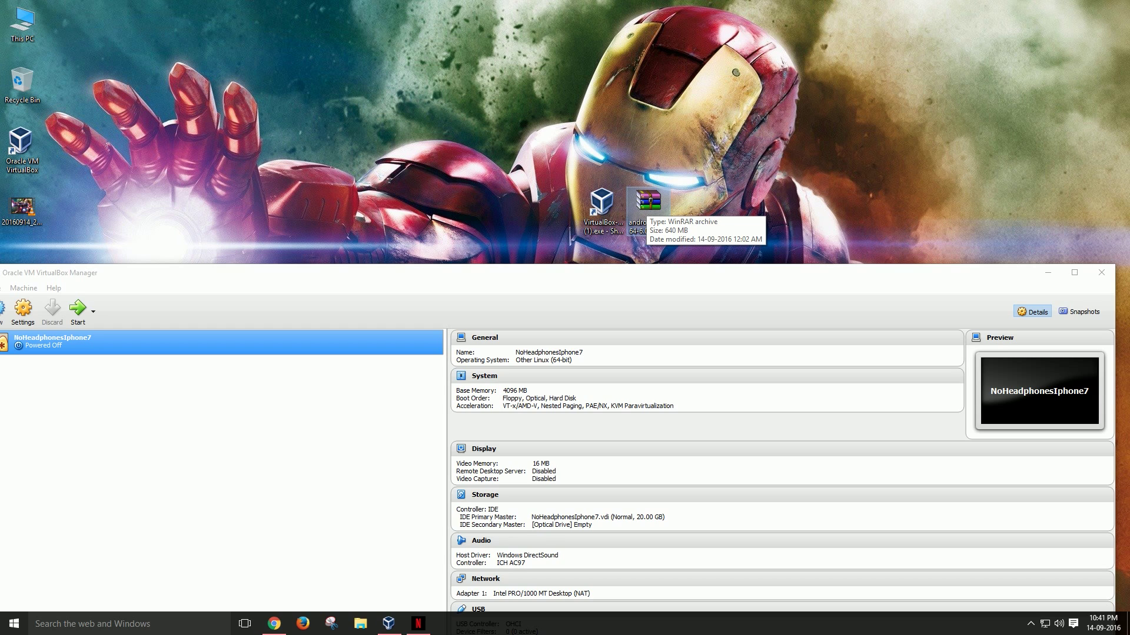
pyautogui.click(565, 273)
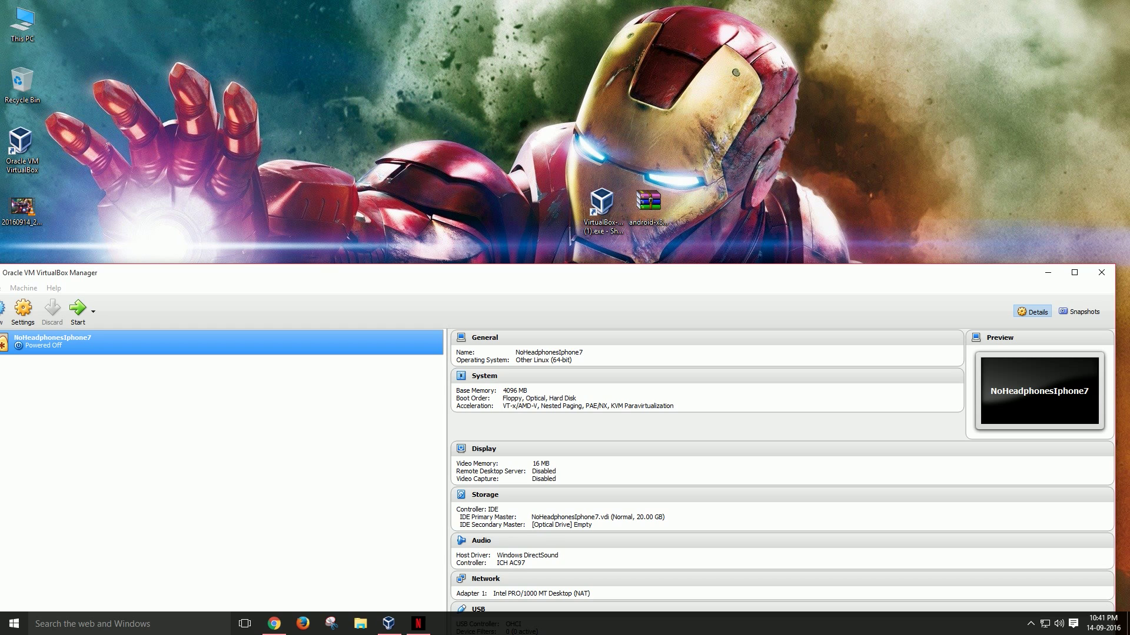
pyautogui.press('super+Up')
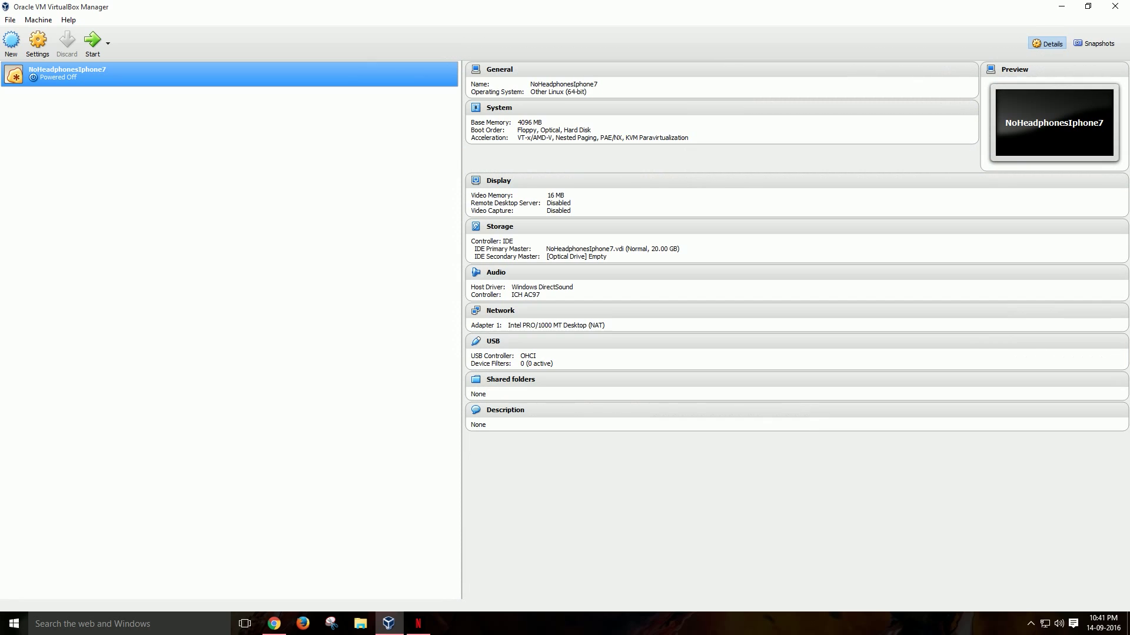
# - In the machine's storage settings, load android-x86_64-6.0-r1.iso from the desktop into the empty optical drive
pyautogui.rightClick(83, 74)
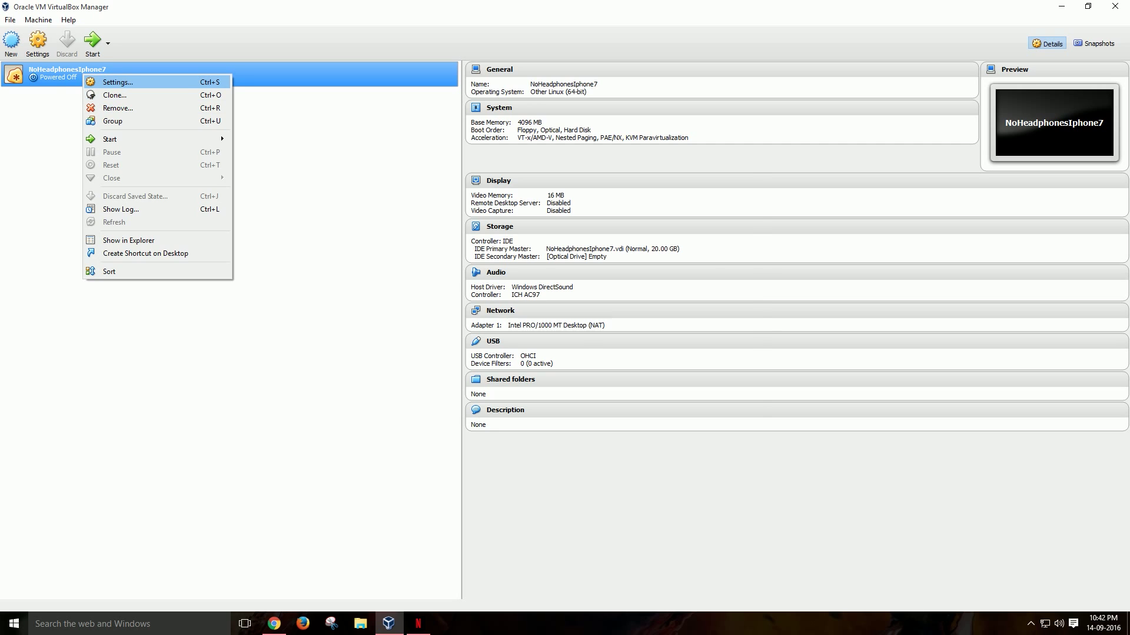
pyautogui.click(118, 82)
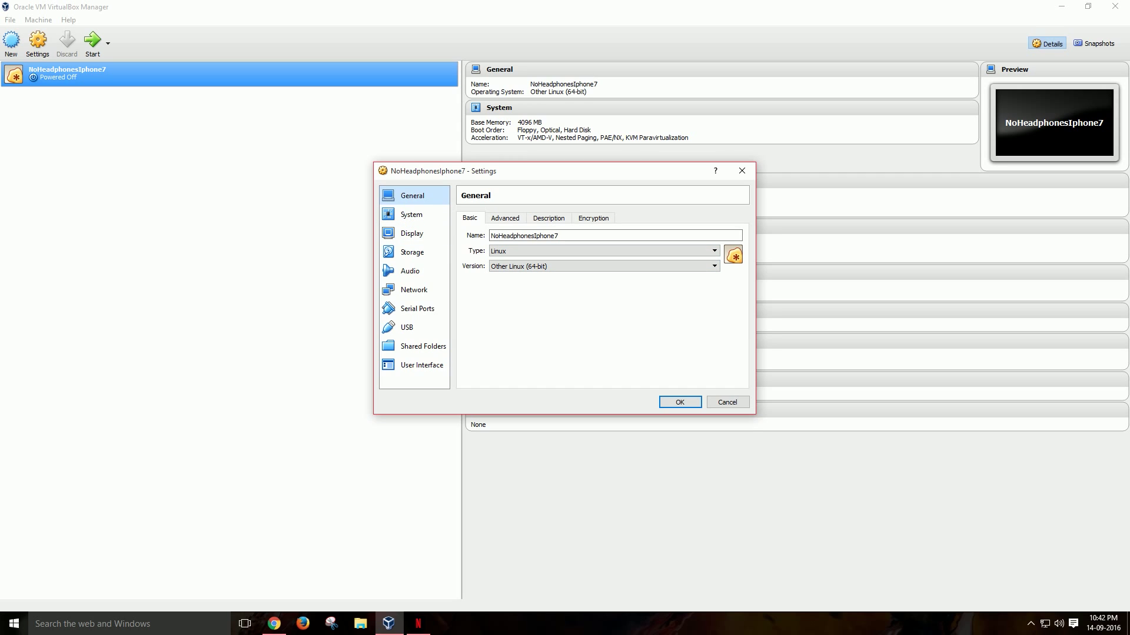
pyautogui.click(412, 251)
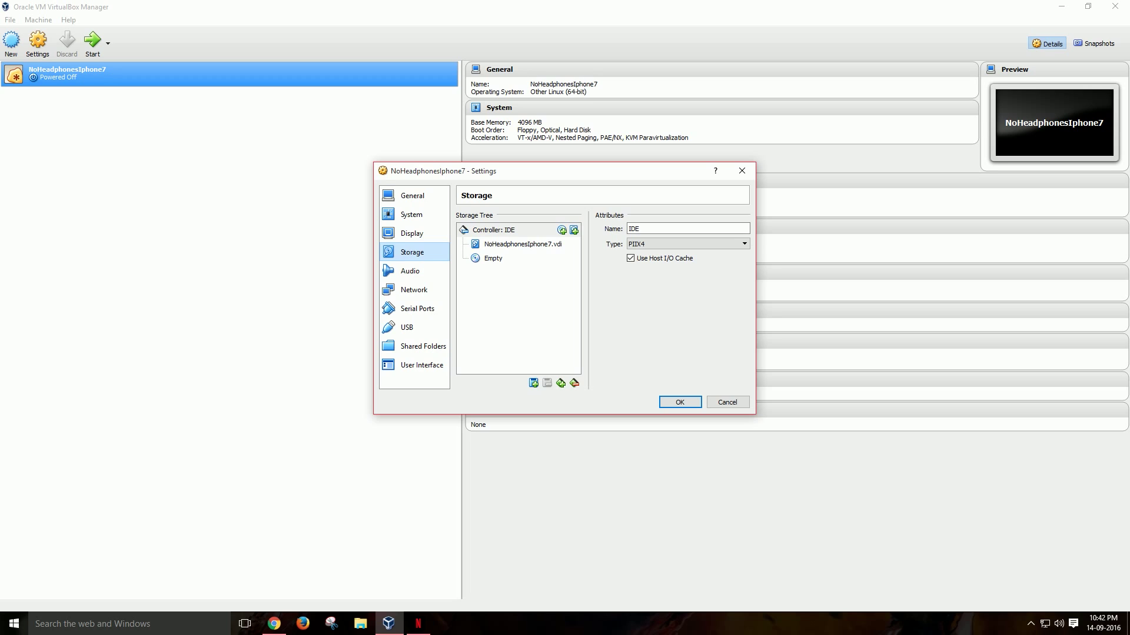
pyautogui.click(522, 244)
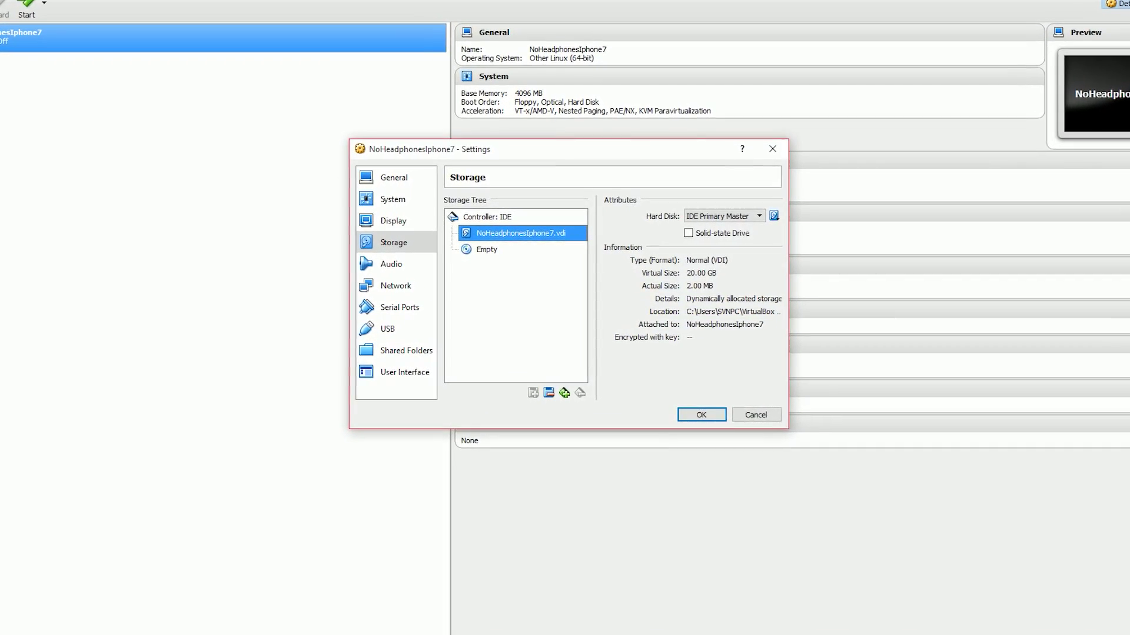
pyautogui.click(487, 250)
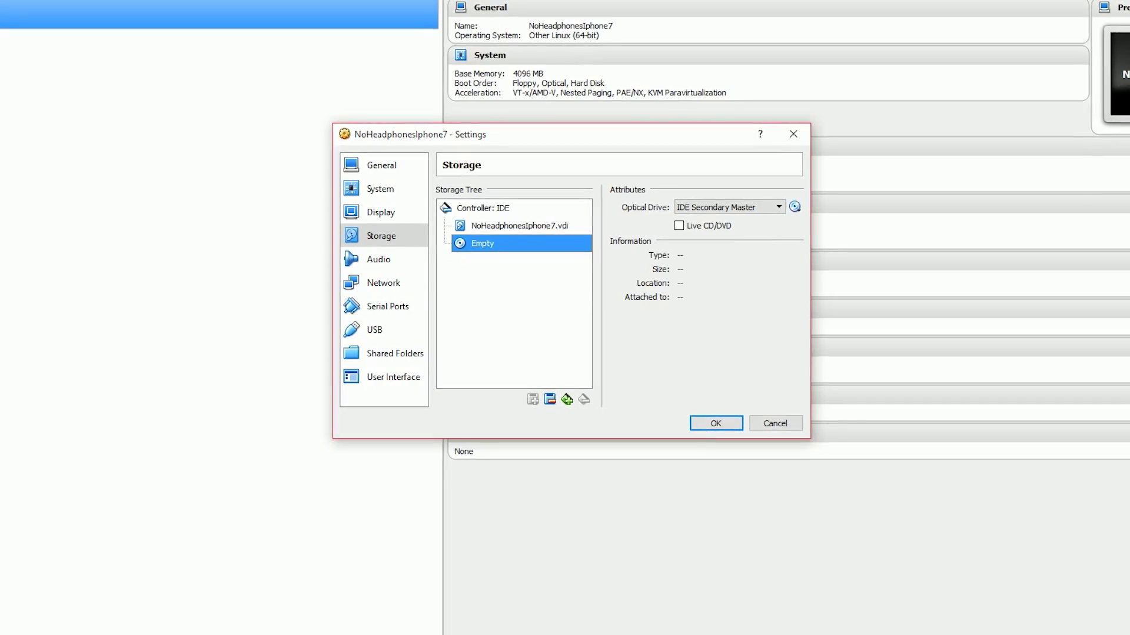
pyautogui.click(791, 207)
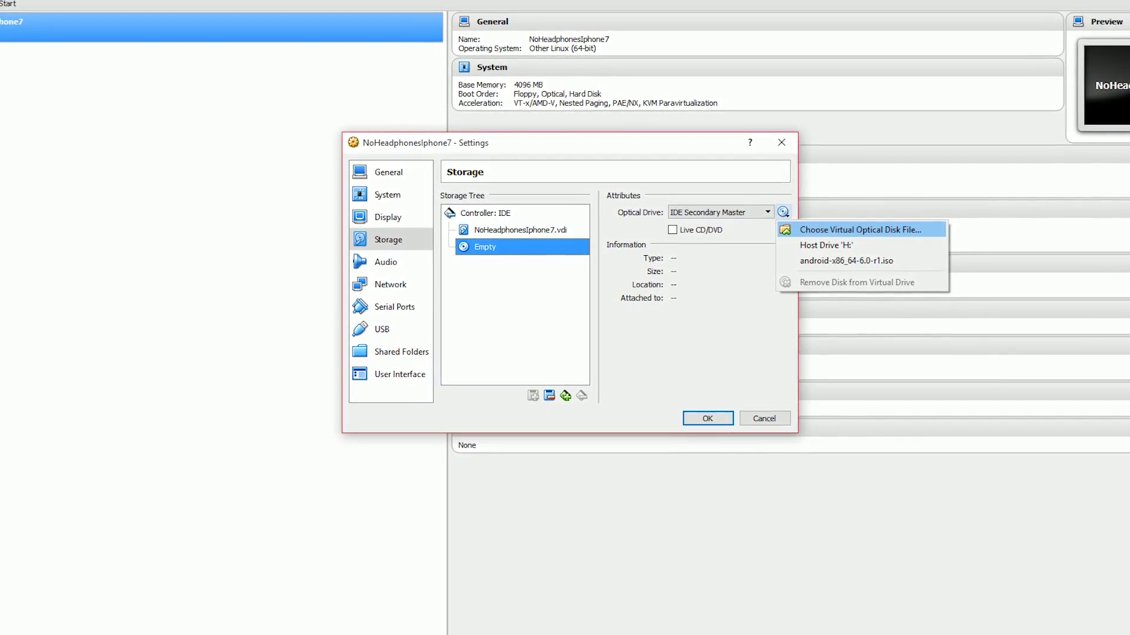
pyautogui.click(833, 230)
pyautogui.click(962, 274)
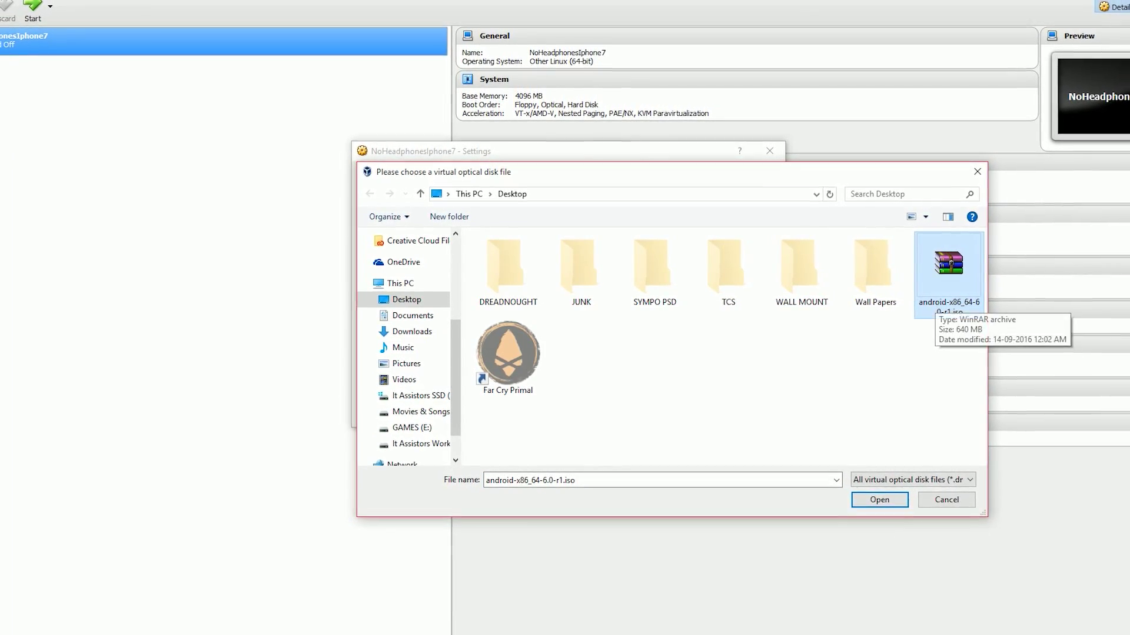
pyautogui.doubleClick(956, 268)
# - Check the virtual hard disk and Android ISO entries in the storage tree, and save the machine's settings
pyautogui.click(521, 235)
pyautogui.click(520, 253)
pyautogui.click(522, 237)
pyautogui.click(520, 252)
pyautogui.click(522, 238)
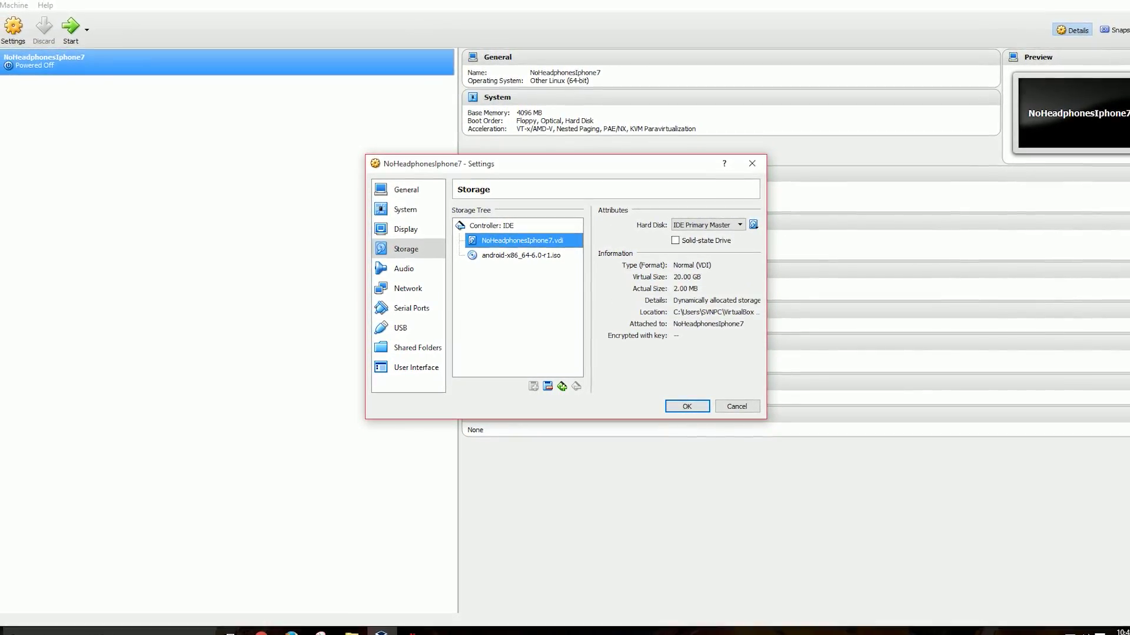
pyautogui.click(521, 254)
pyautogui.press('Return')
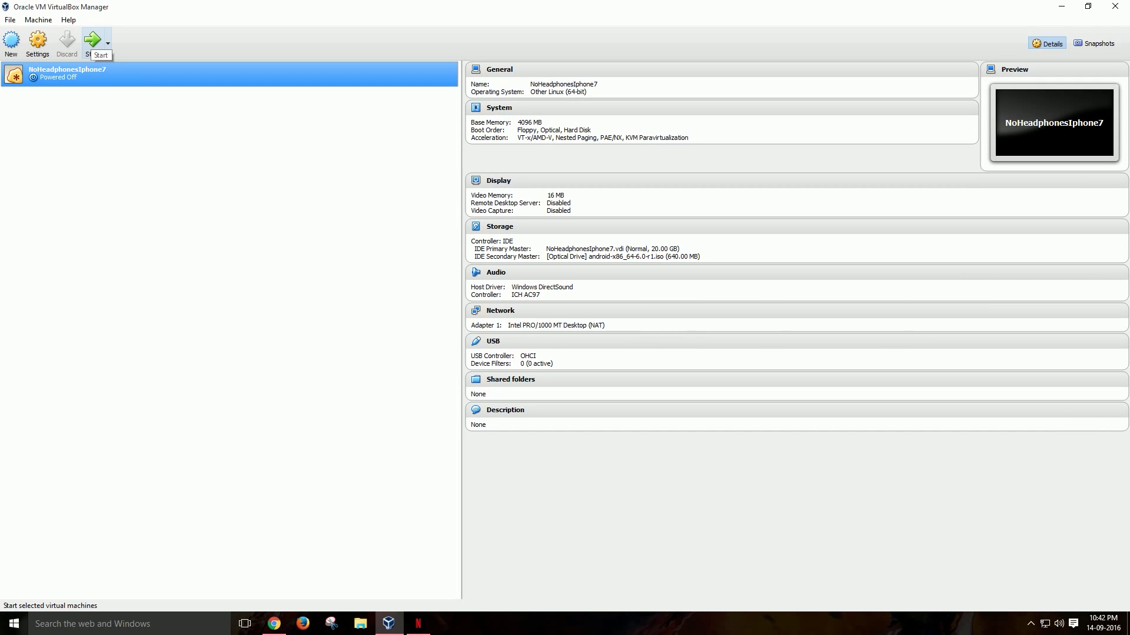
# - Start the virtual machine, maximize its window, and dismiss the notice about automatic keyboard capture
pyautogui.click(92, 41)
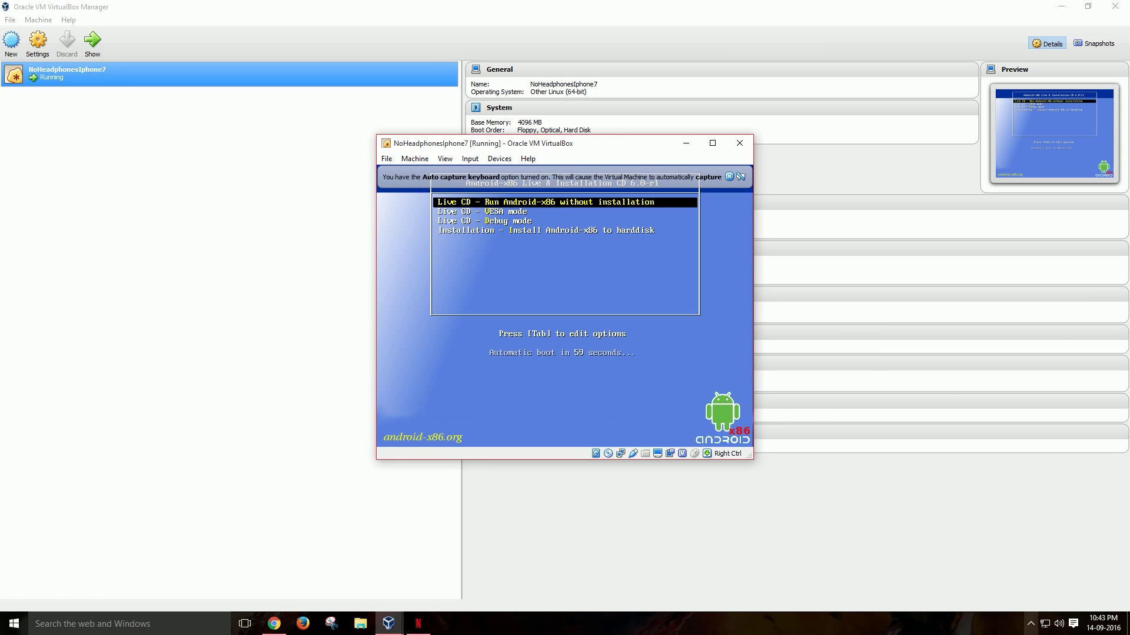
pyautogui.click(1030, 624)
pyautogui.click(1045, 600)
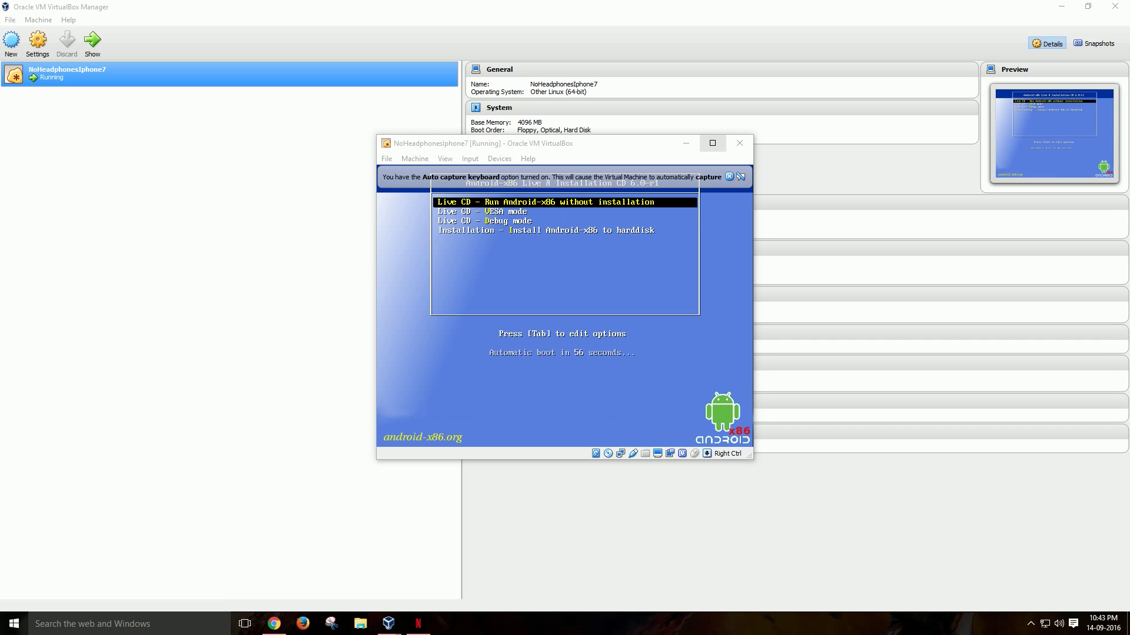
pyautogui.click(712, 143)
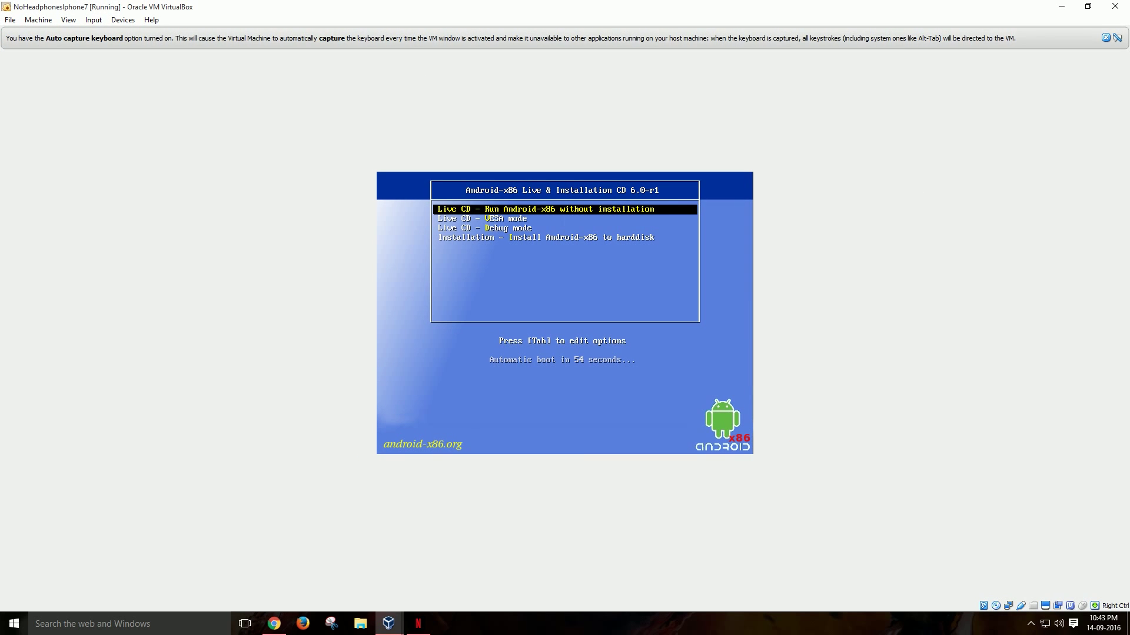
pyautogui.click(1106, 37)
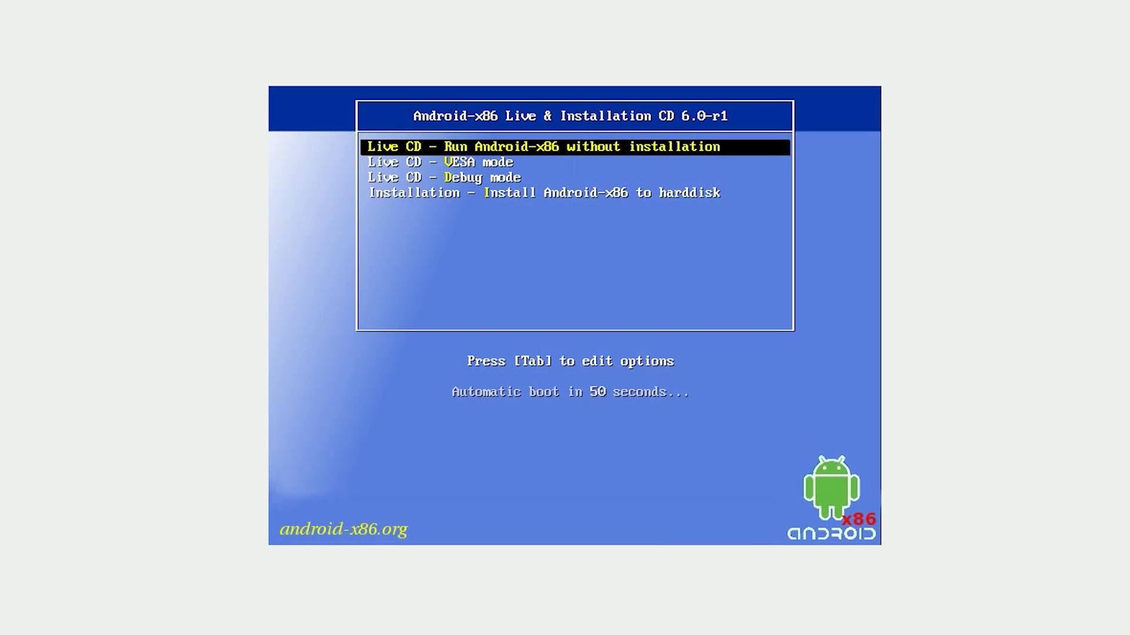
# - Choose to install Android-x86 to the hard disk from the boot options
pyautogui.press('Down')
pyautogui.press('Down')
pyautogui.press('Down')
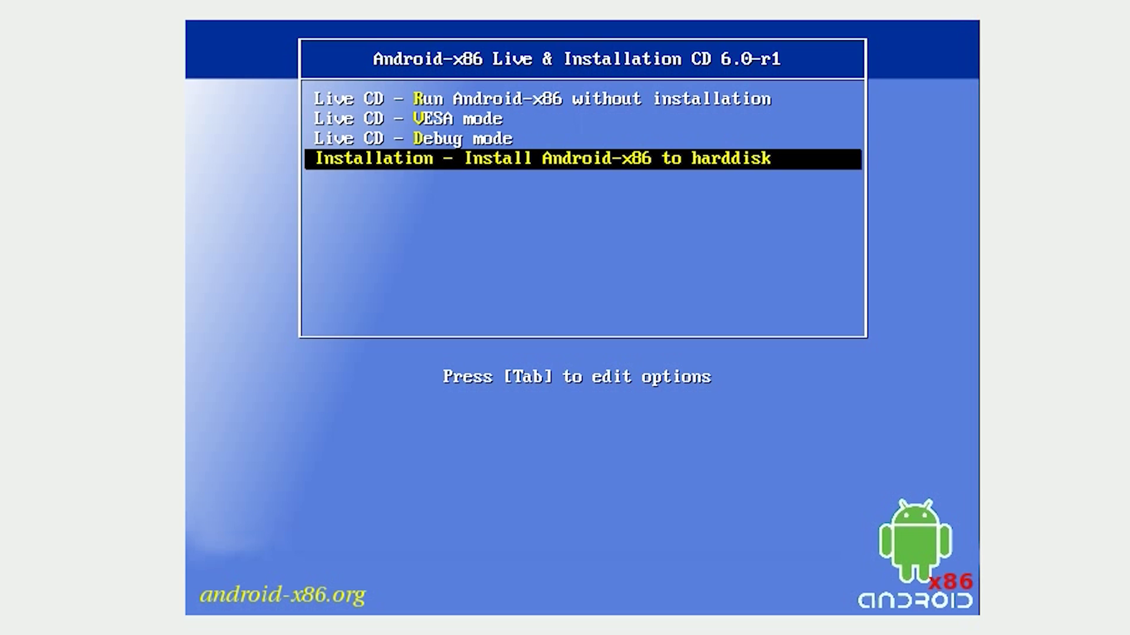
pyautogui.press('Return')
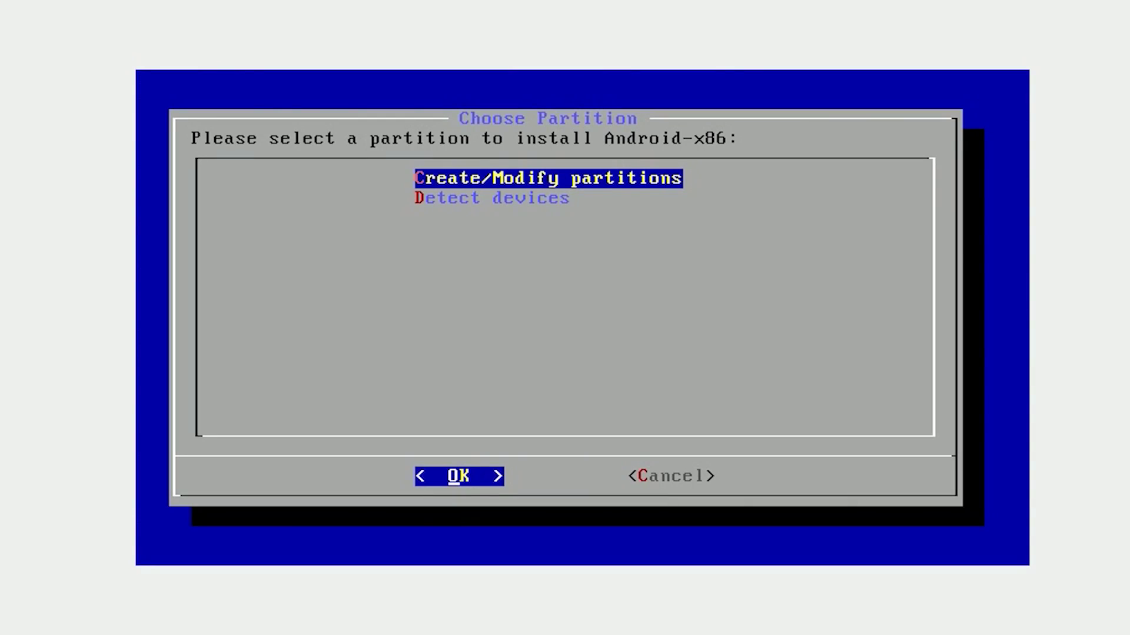
# - Choose to create or modify partitions for the Android-x86 installation, and decline using GPT
pyautogui.press('Down')
pyautogui.press('Up')
pyautogui.press('Return')
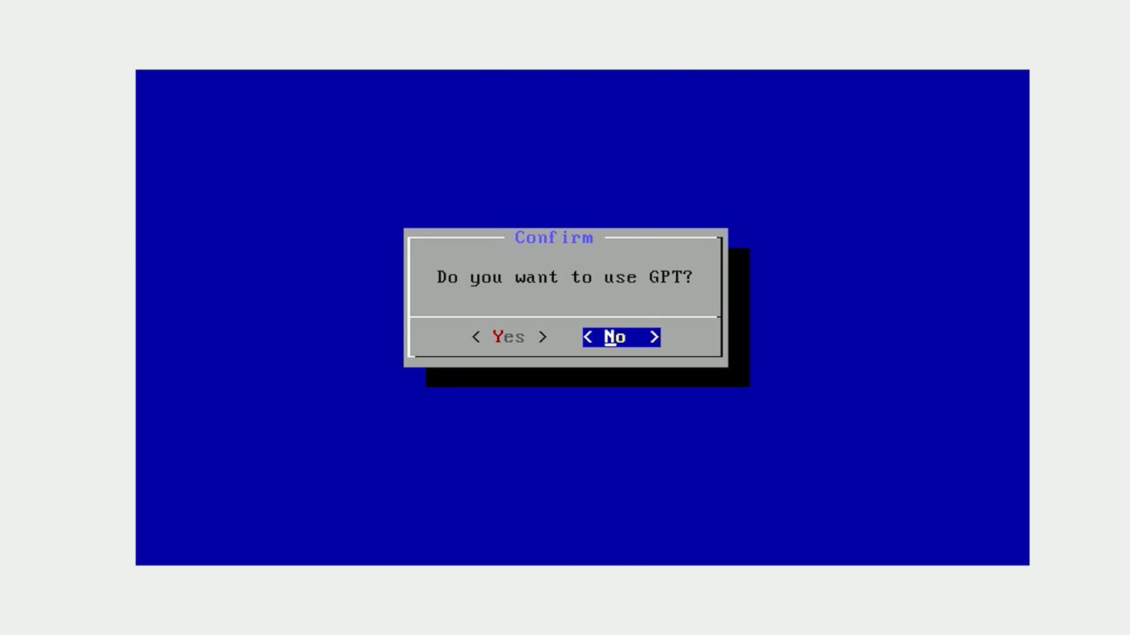
pyautogui.press('Return')
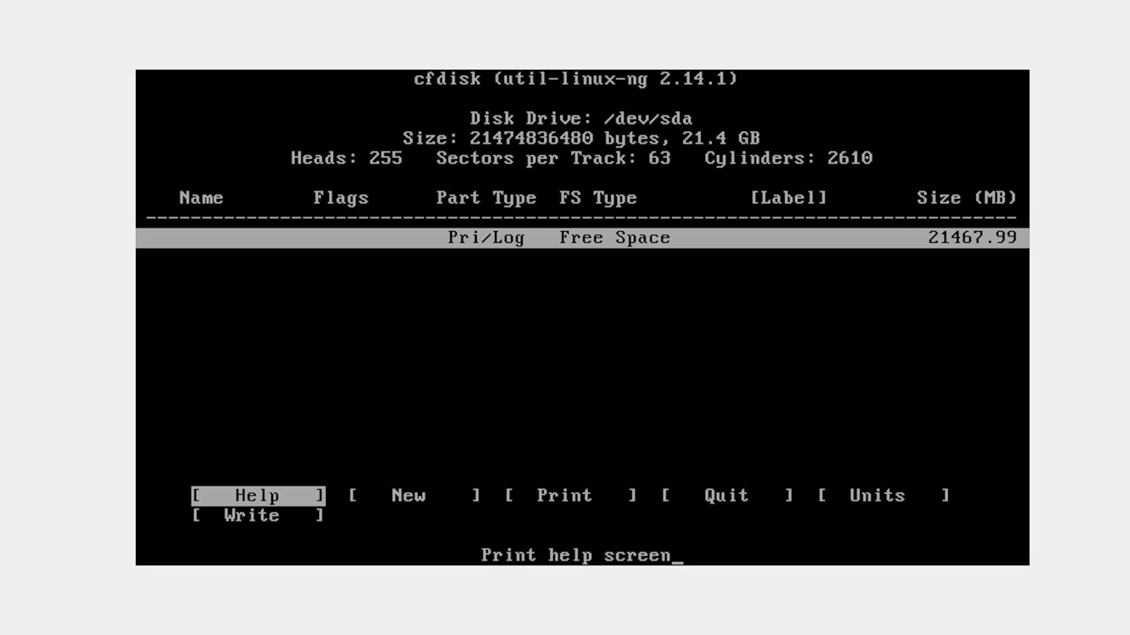
# - Create a new primary partition of 10000 MB at the beginning of the free space
pyautogui.press('Right')
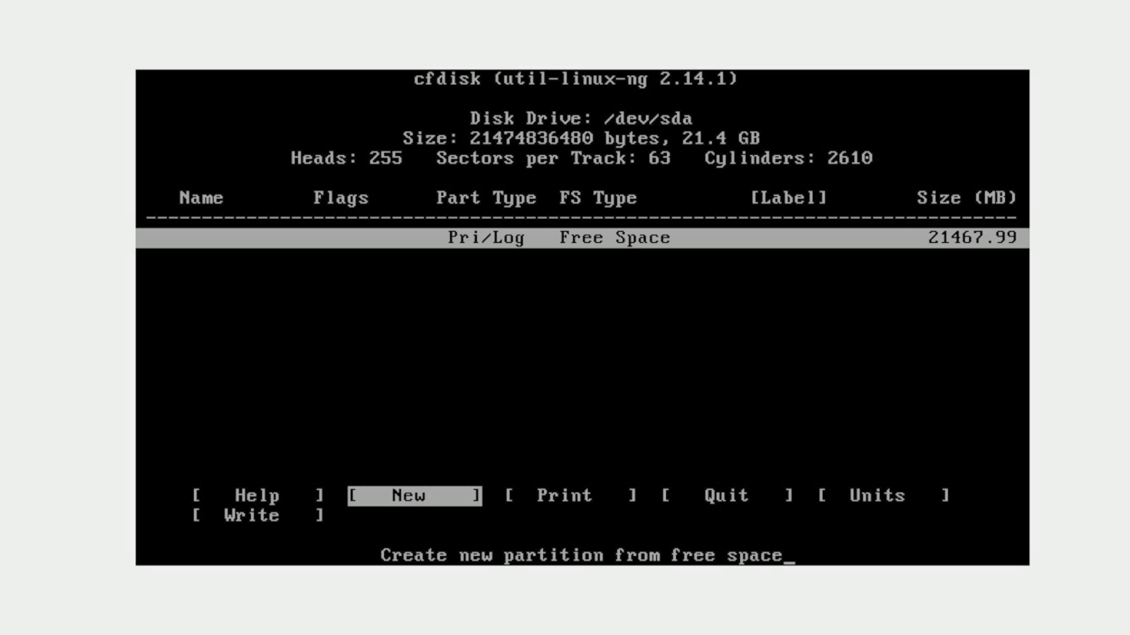
pyautogui.press('Return')
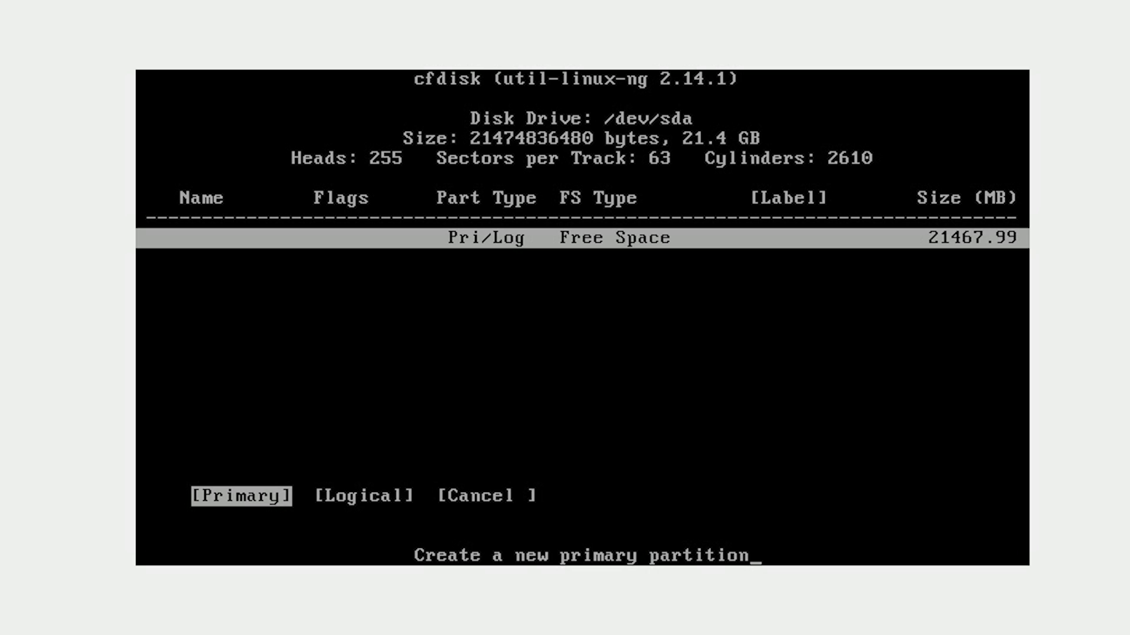
pyautogui.press('Return')
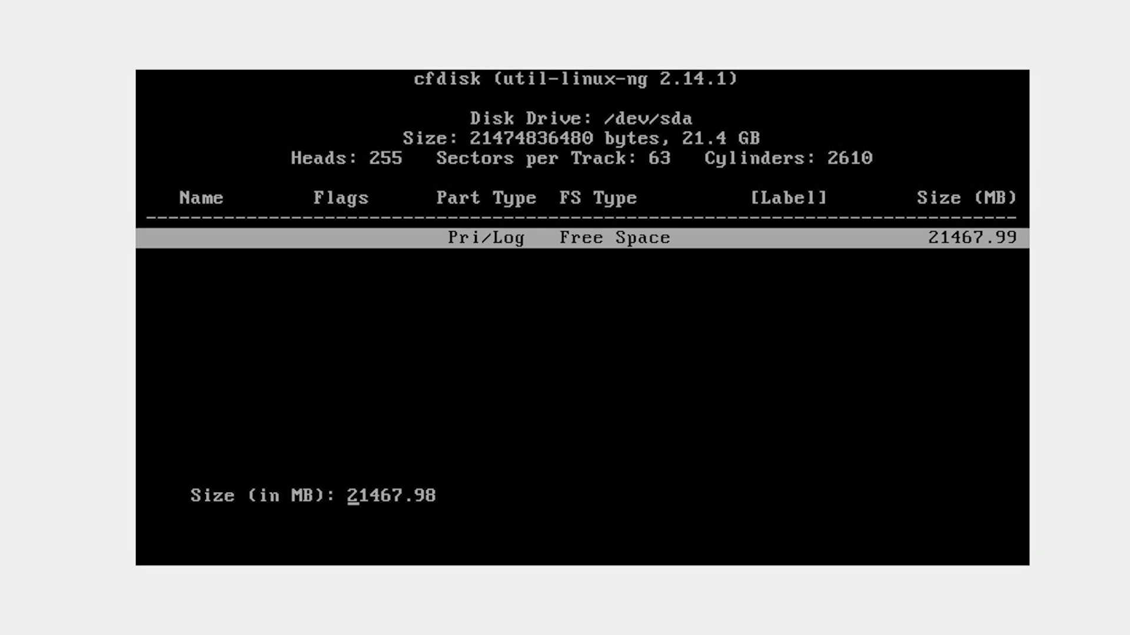
pyautogui.write('10000')
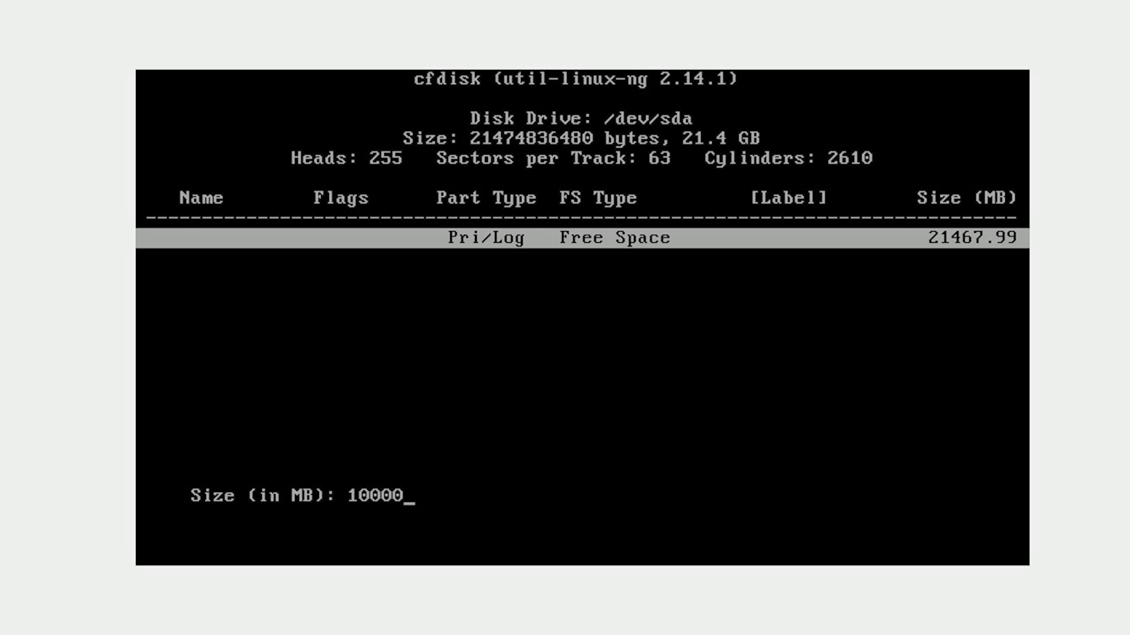
pyautogui.press('Return')
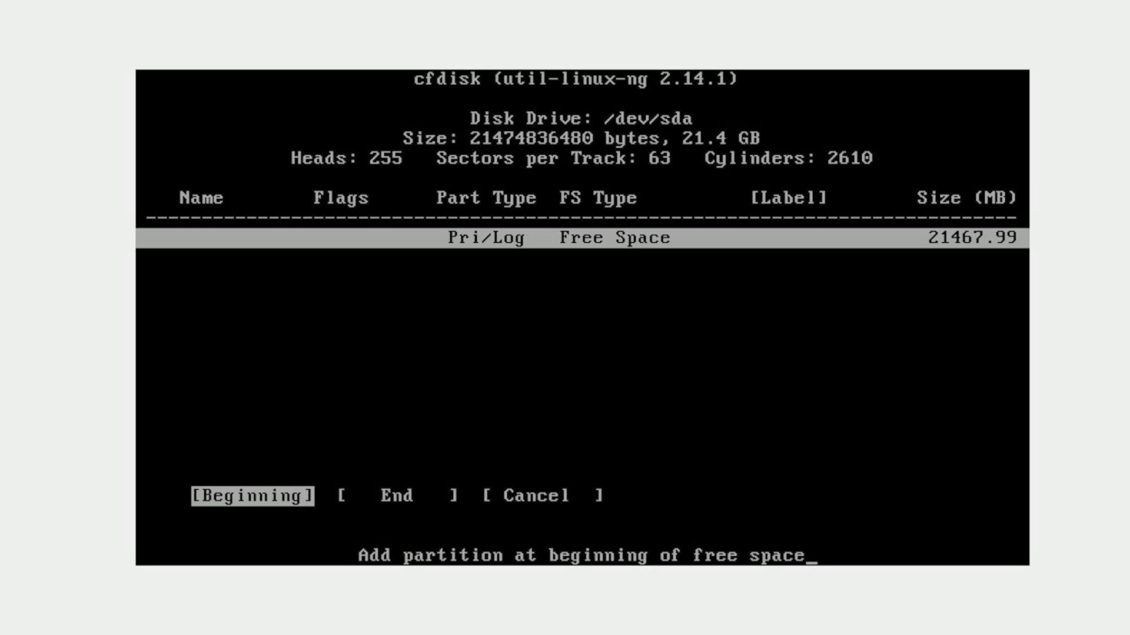
pyautogui.press('Return')
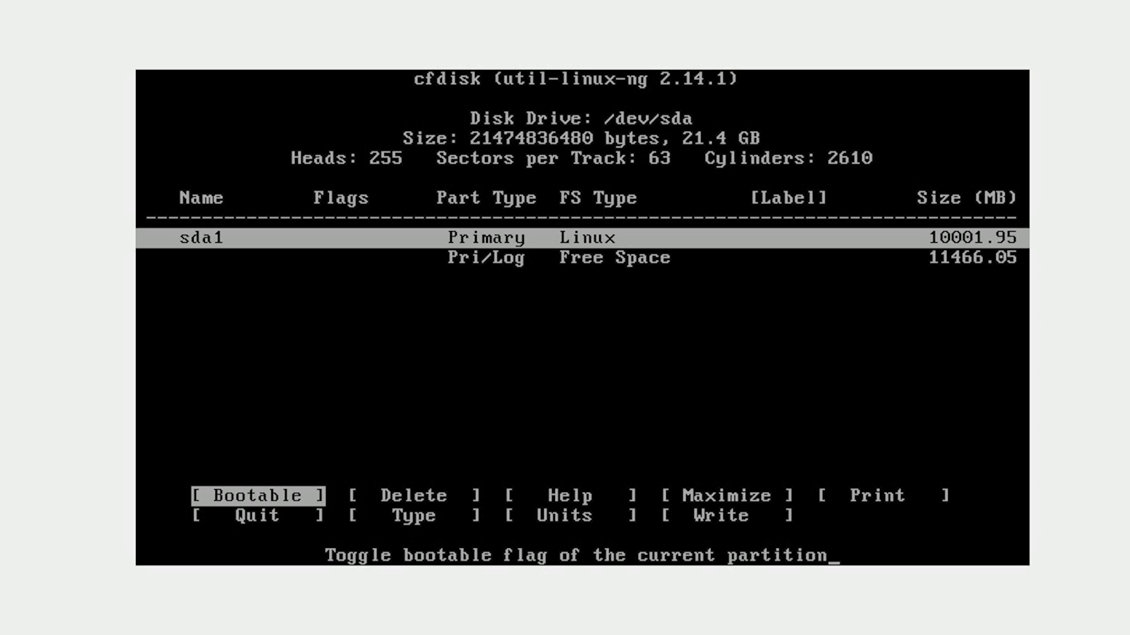